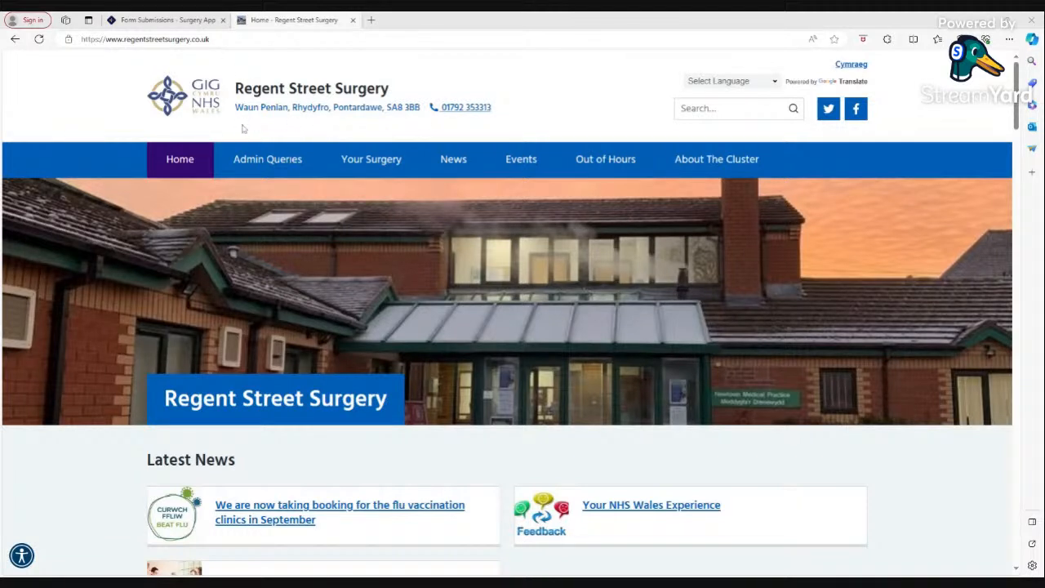
Bring up Surgery App's Form Submissions dashboard showing 0 tasks and no submissions.
left_click(167, 19)
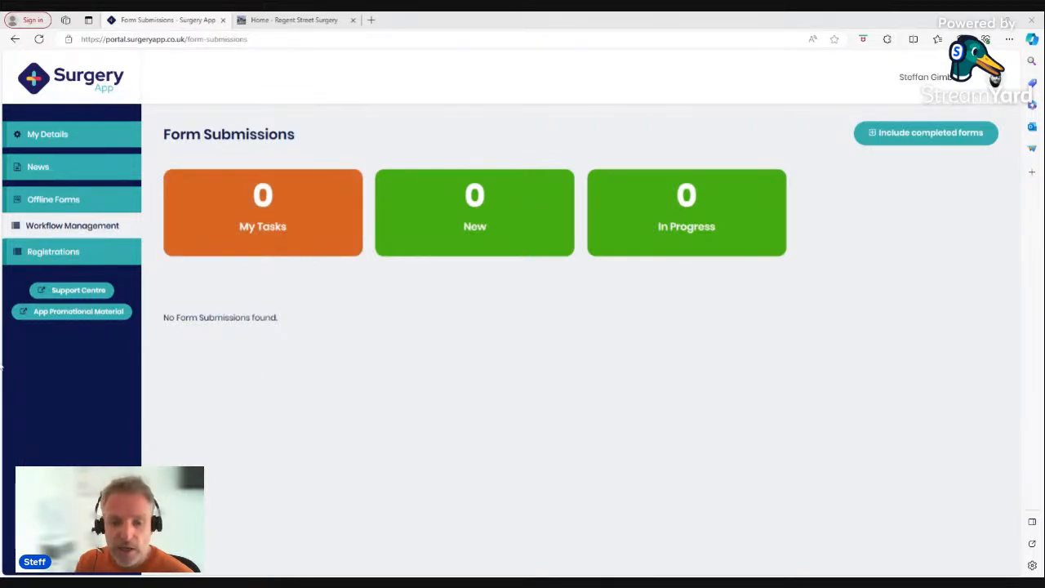
Open the website's Admin Queries Nominate a Pharmacy form and autofill the patient's name and address.
left_click(301, 20)
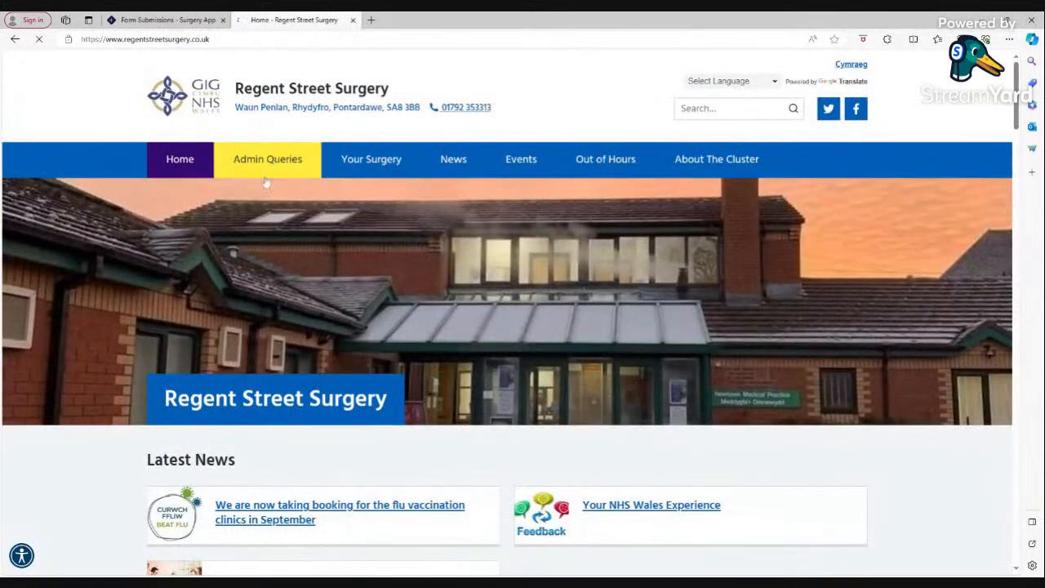
left_click(276, 160)
left_click(226, 290)
scroll(259, 338, "down", 4)
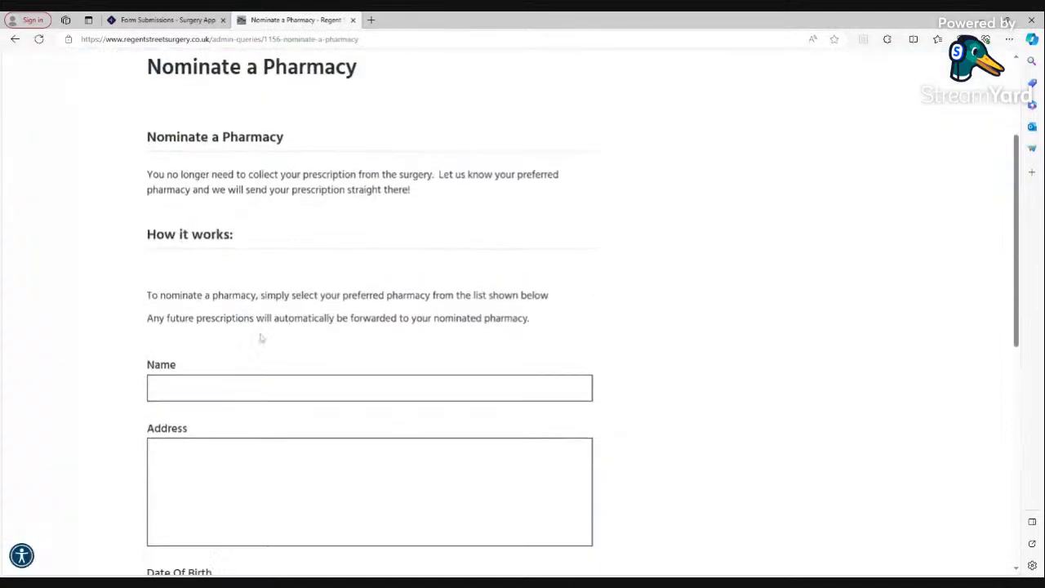
left_click(196, 236)
type("S")
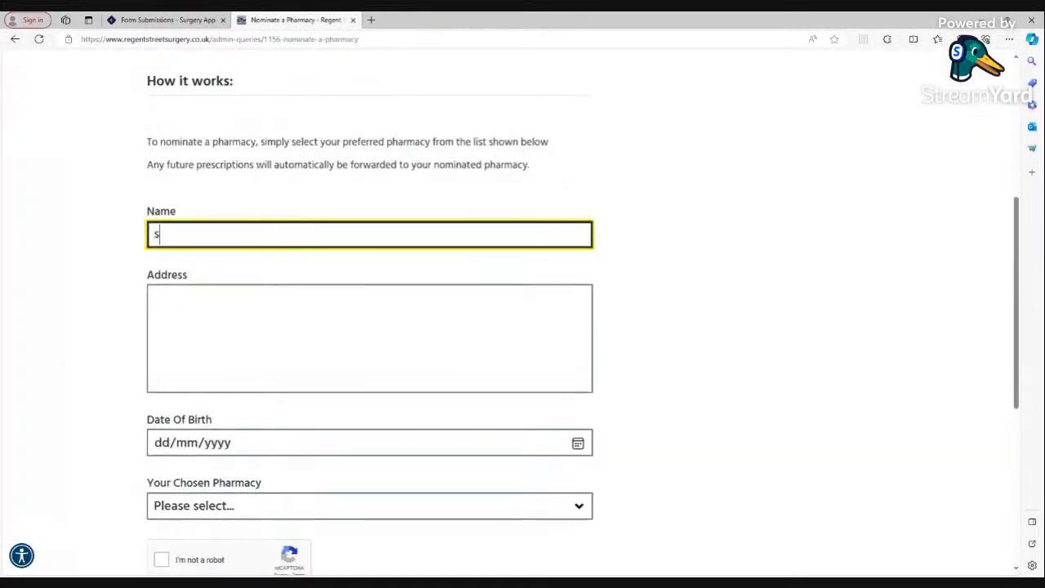
left_click(197, 258)
left_click(151, 442)
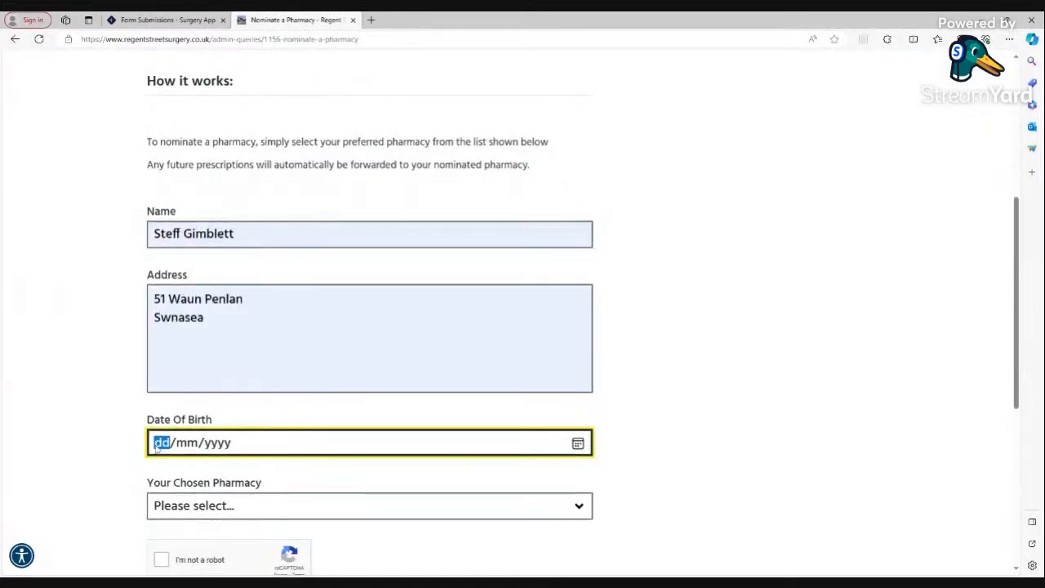
type("17/05/19")
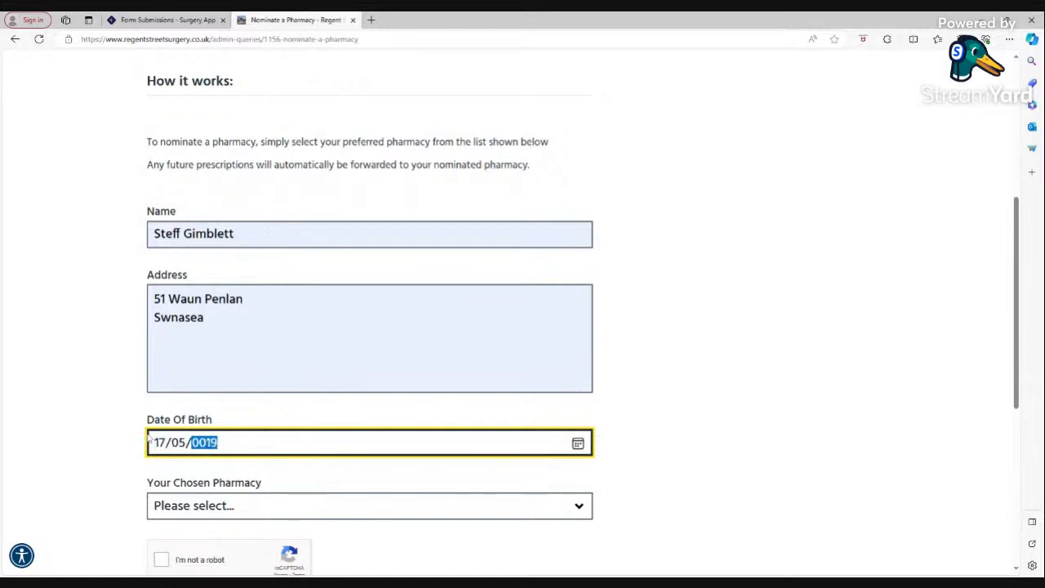
type("77")
key("Tab")
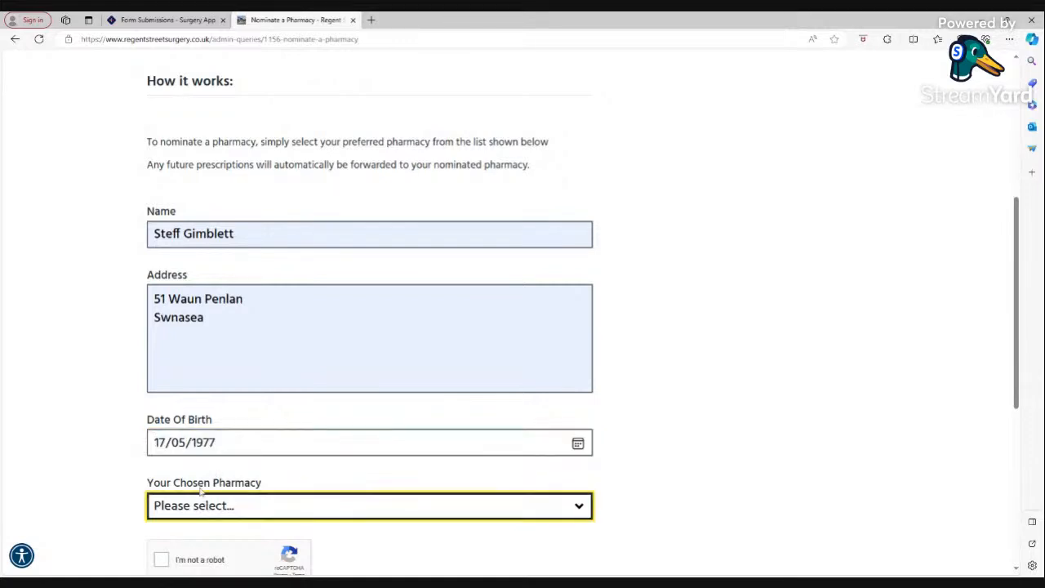
key("l")
left_click(763, 432)
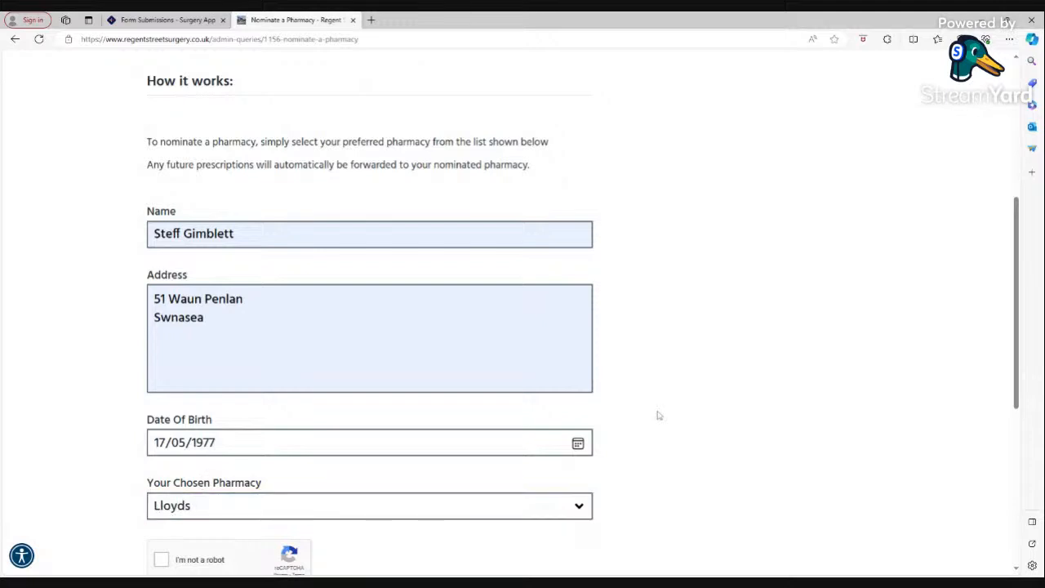
scroll(217, 485, "down", 2)
left_click(162, 402)
left_click(179, 465)
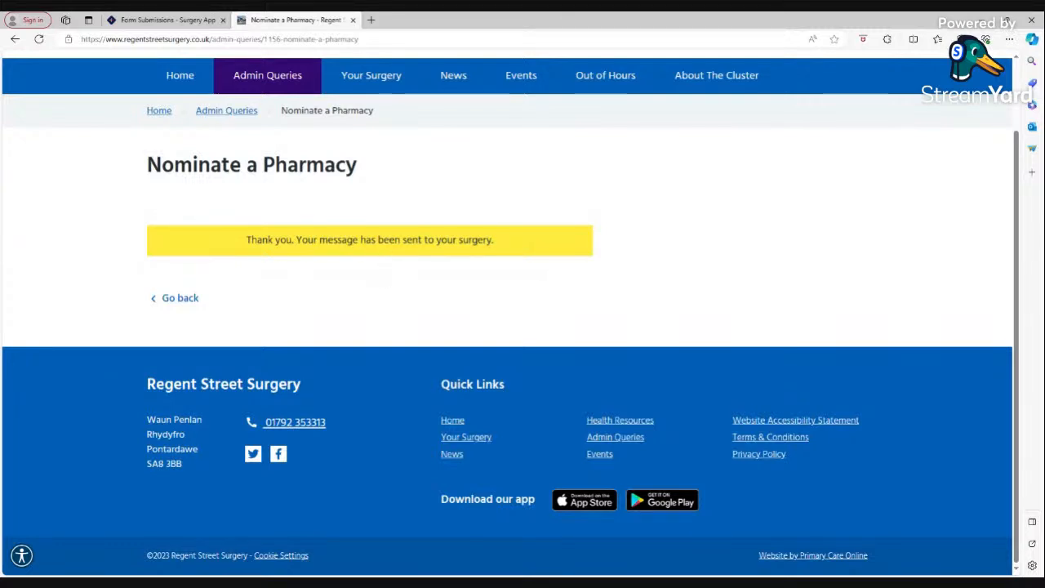
left_click(155, 20)
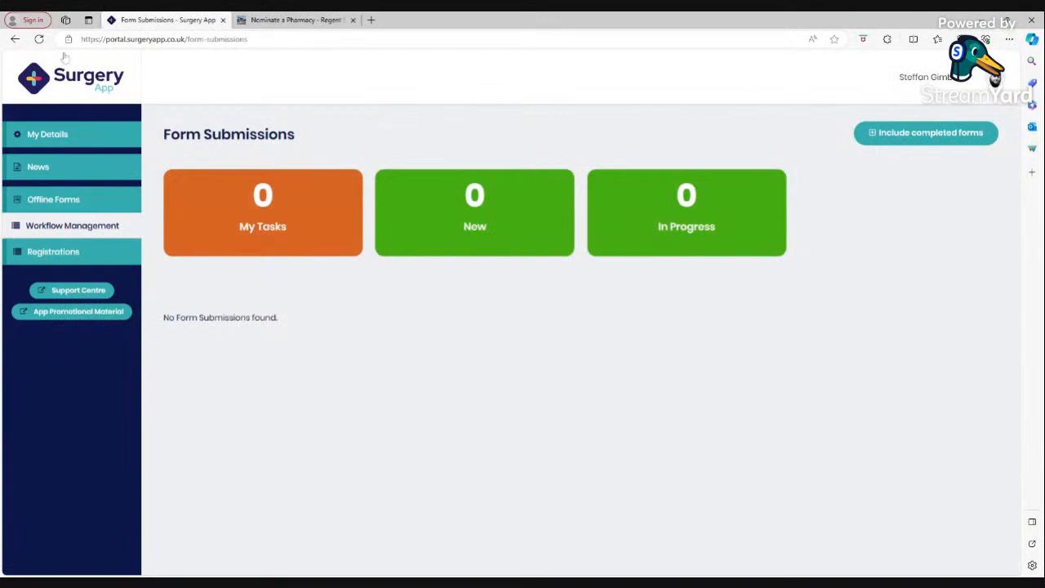
Reload Form Submissions so the new Nominate a Pharmacy submission appears as New for Administration Team.
left_click(38, 39)
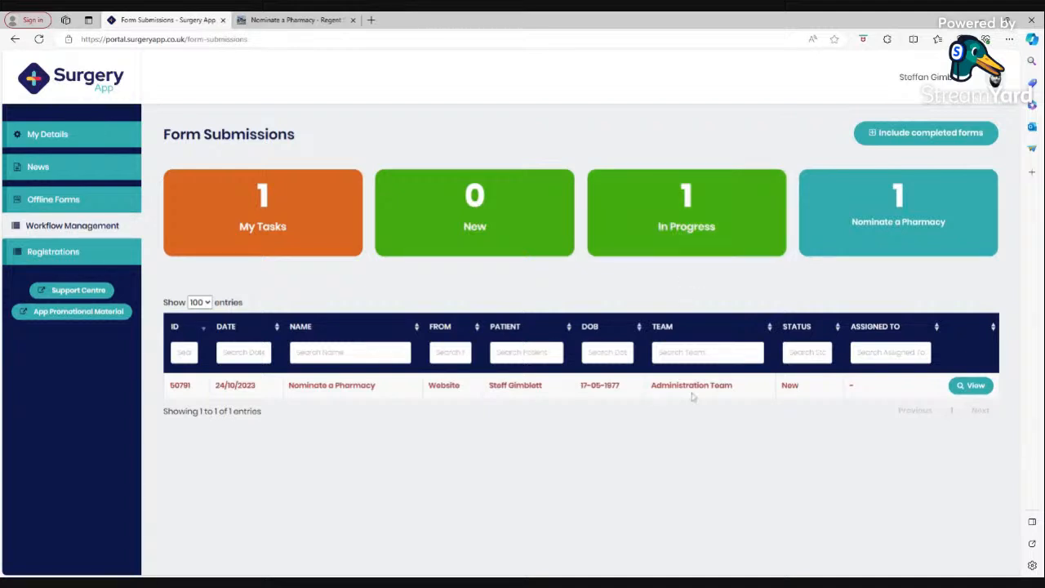
left_click(977, 386)
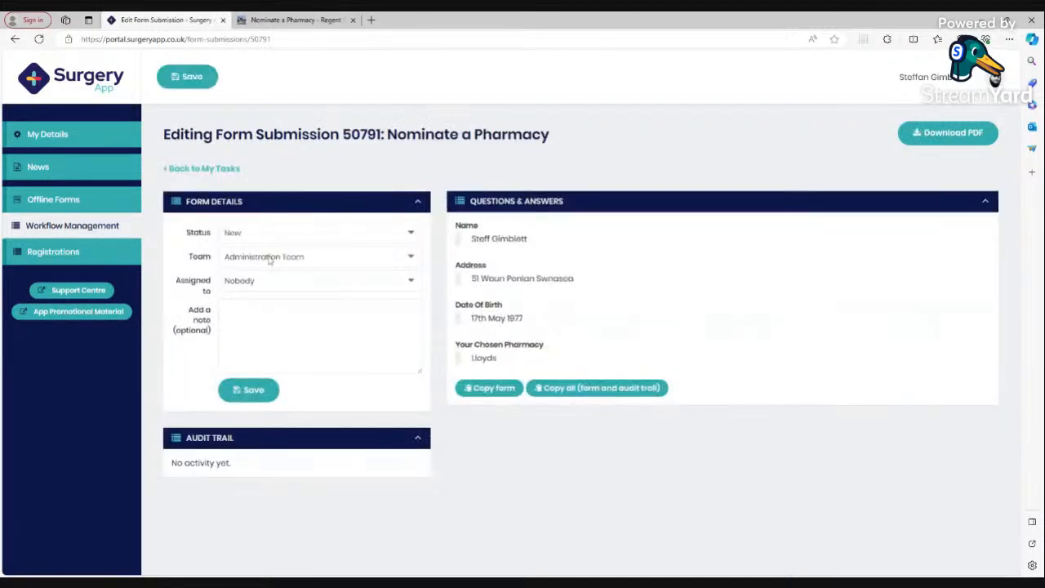
left_click(271, 260)
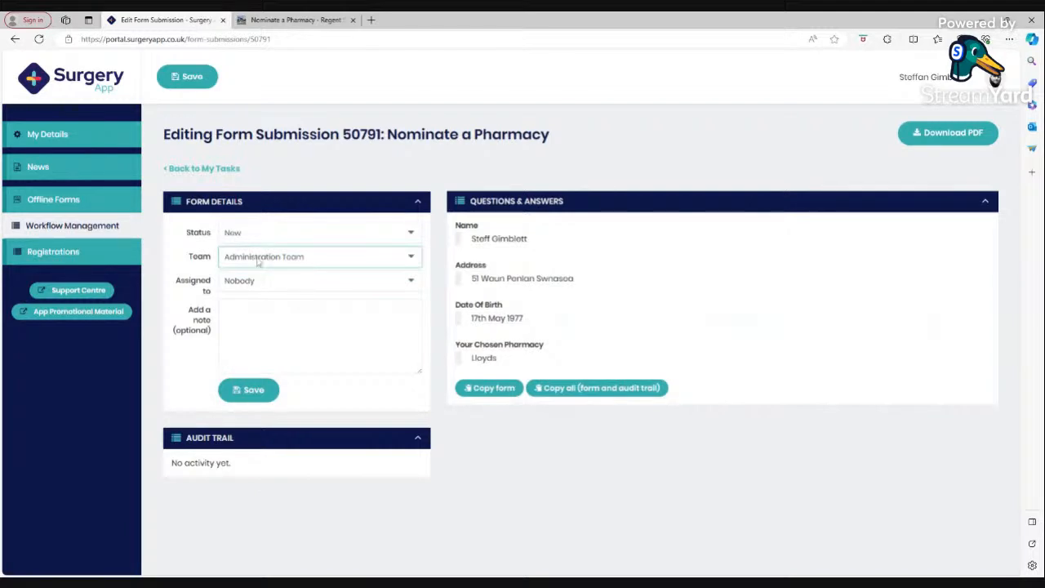
left_click(254, 393)
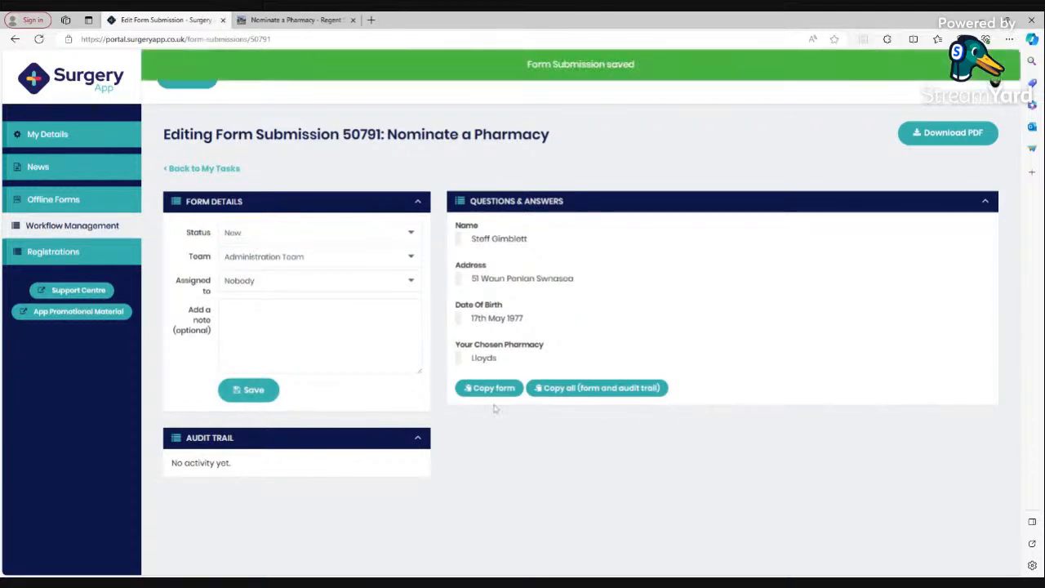
left_click(90, 229)
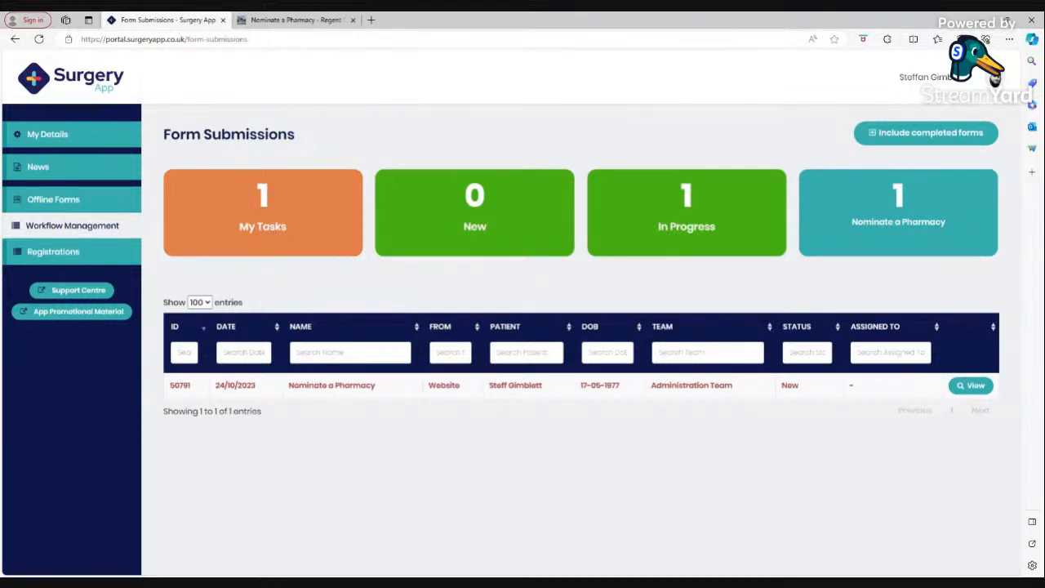
left_click(273, 238)
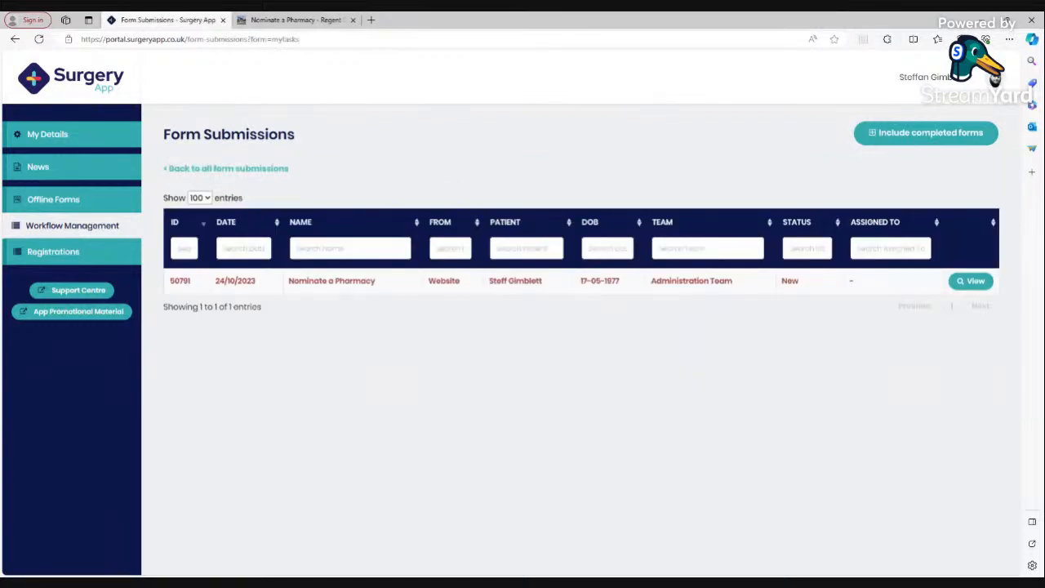
left_click(98, 233)
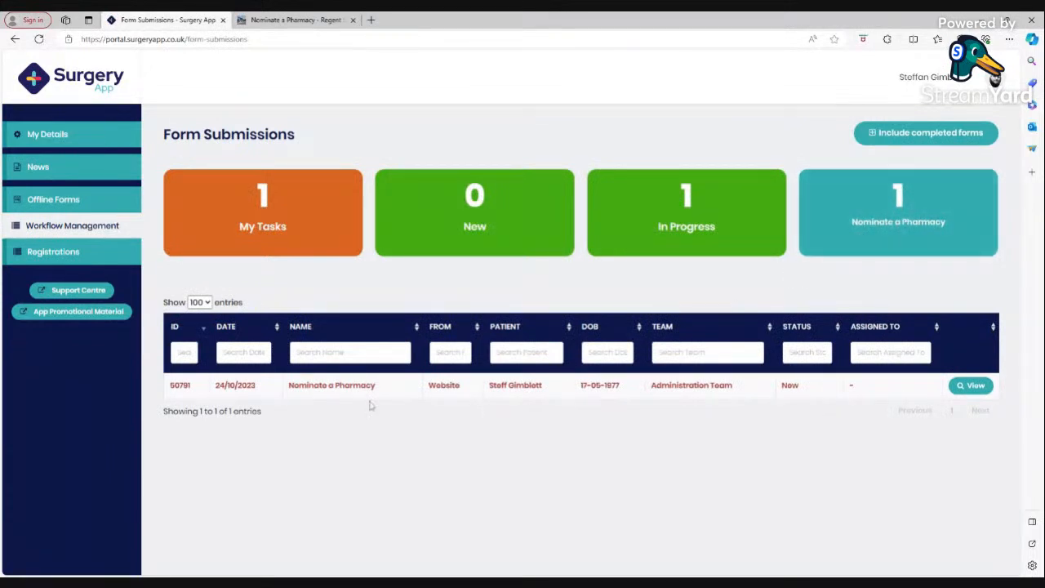
left_click(291, 21)
left_click(182, 76)
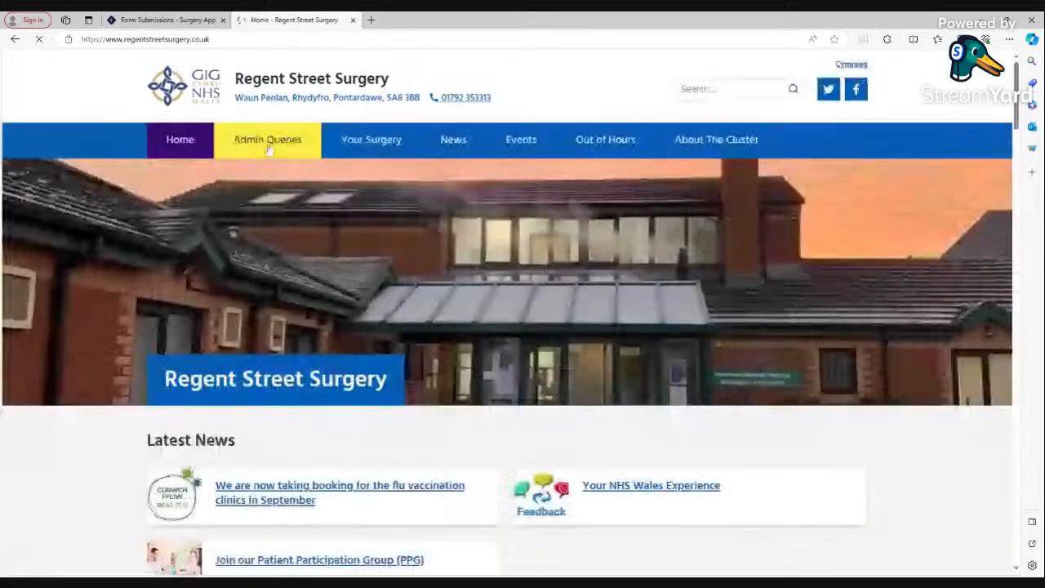
left_click(267, 140)
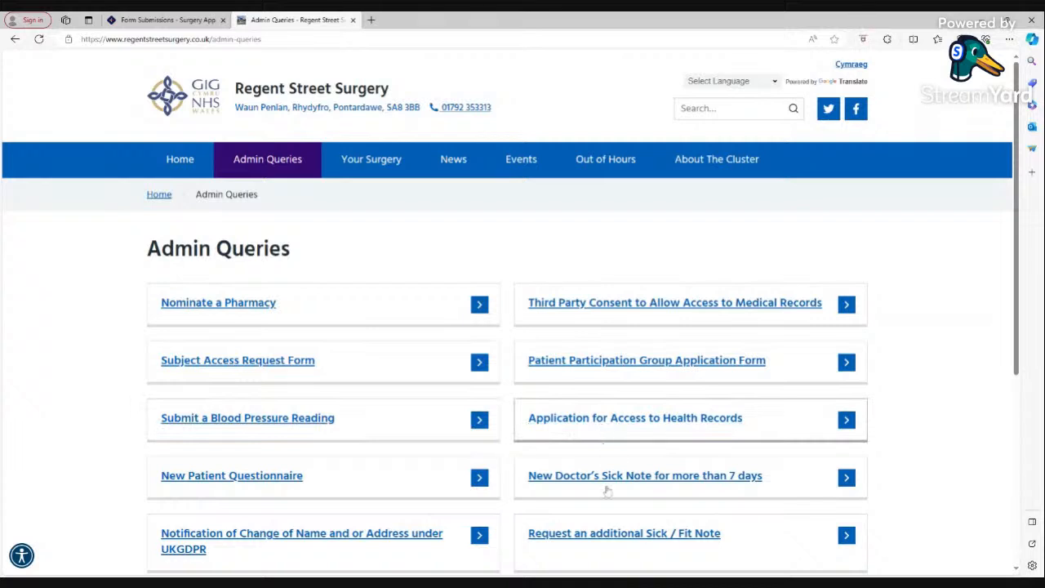
left_click(162, 20)
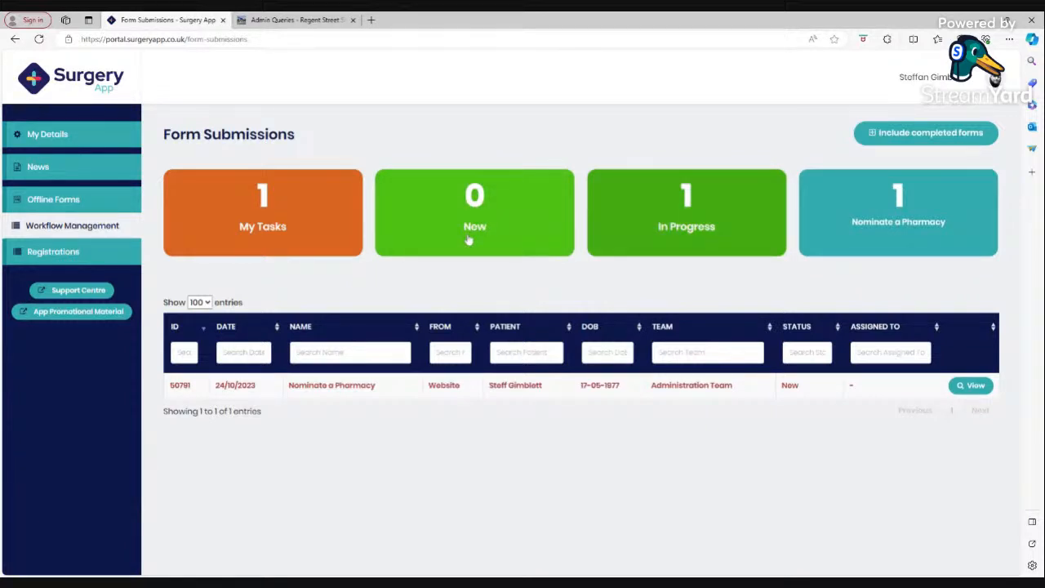
left_click(287, 238)
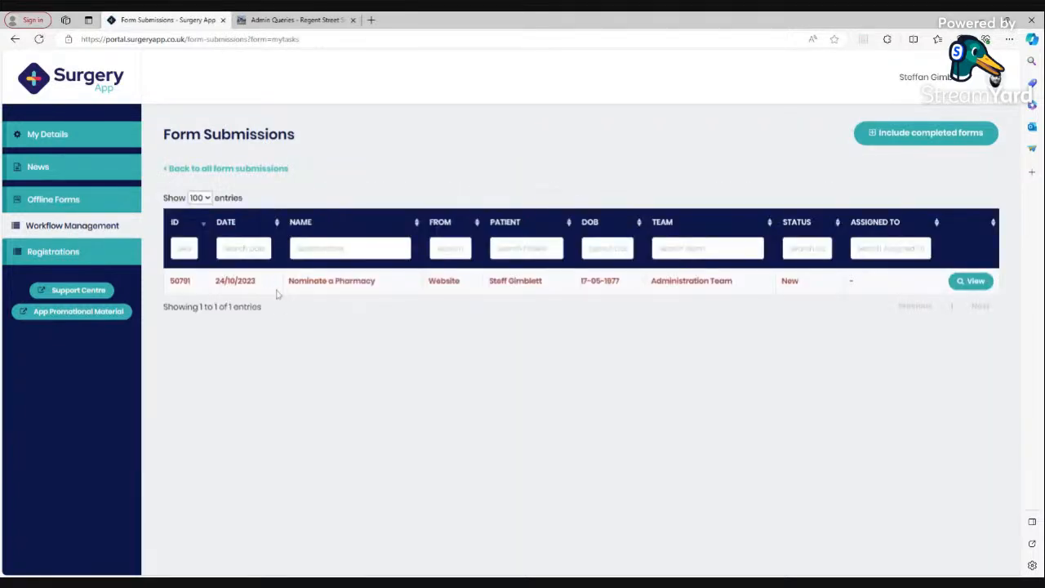
left_click(976, 282)
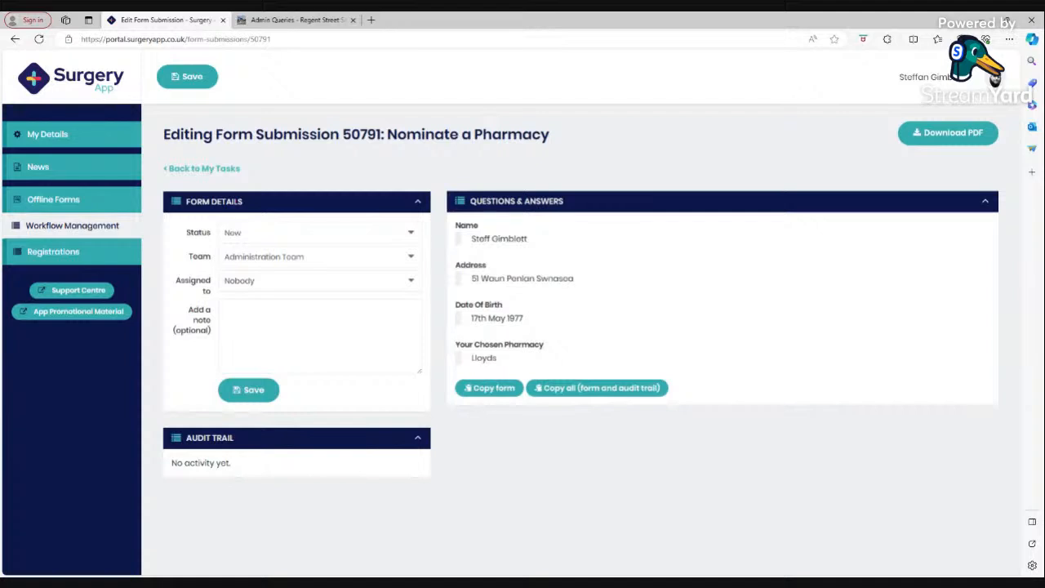
left_click(278, 327)
type("Coaoc")
type(" to Vison")
type(" or Emis")
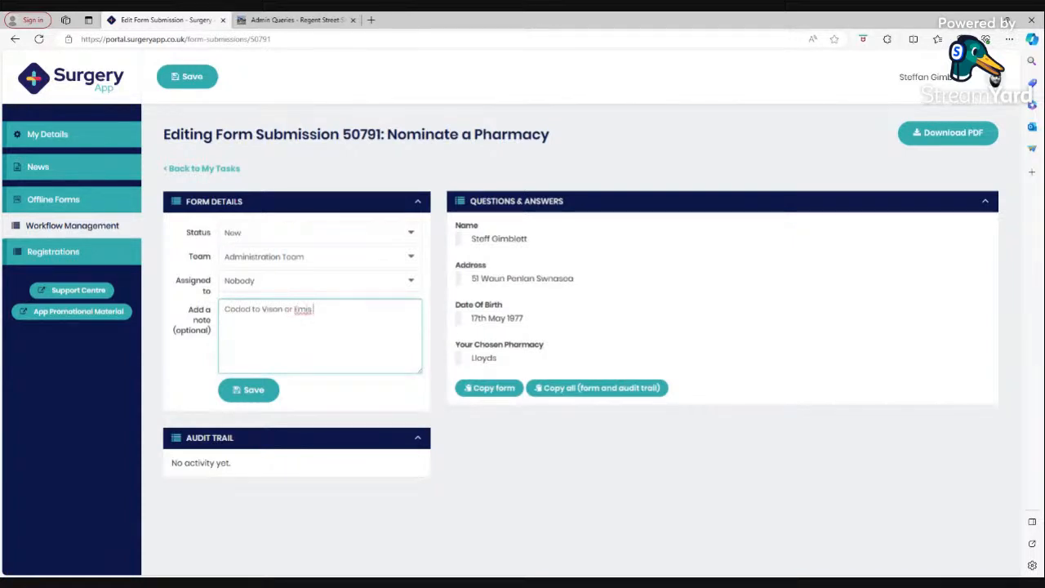
left_click(237, 389)
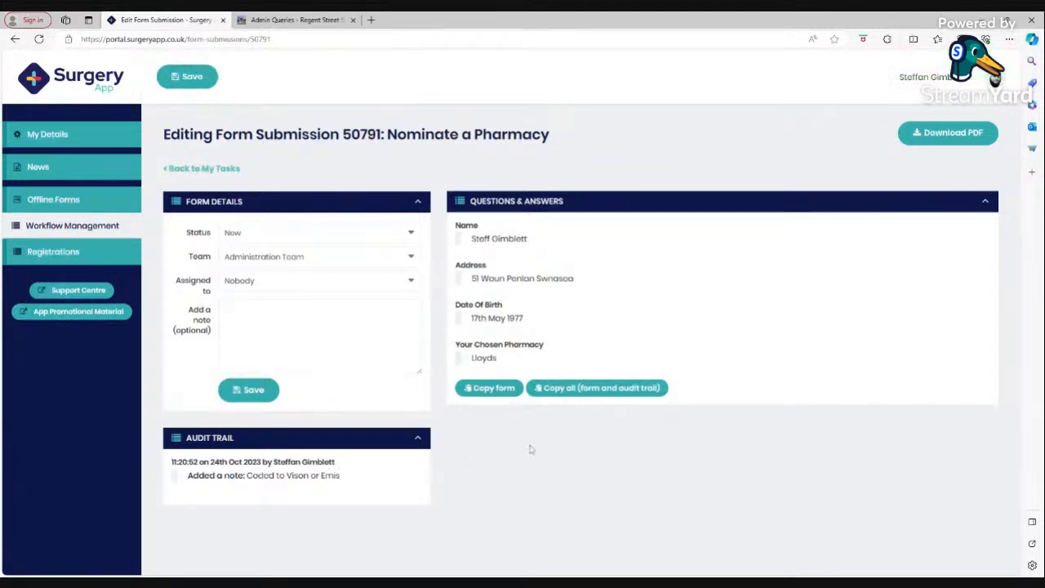
left_click(490, 391)
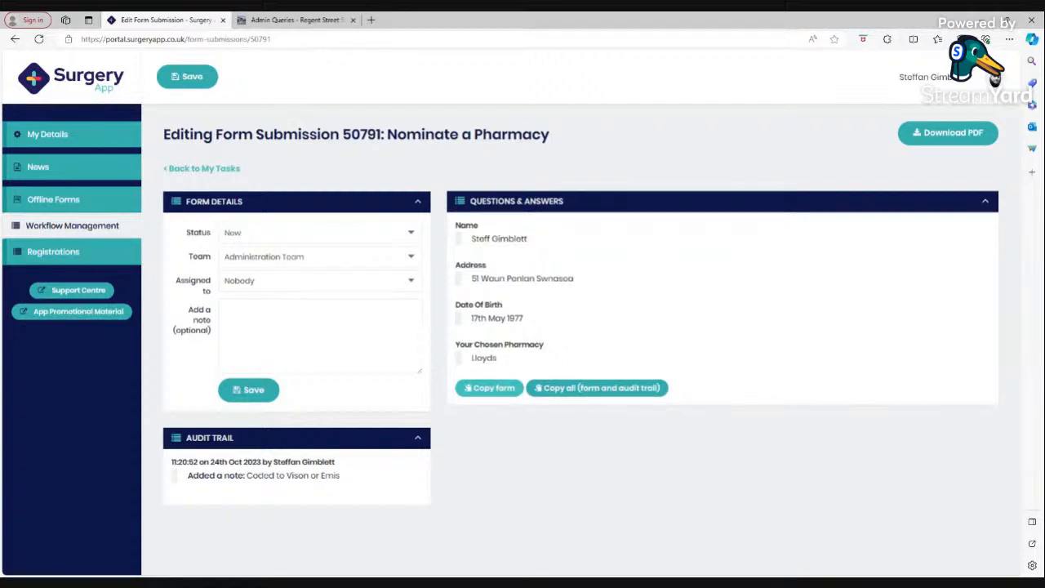
left_click_drag(456, 223, 498, 360)
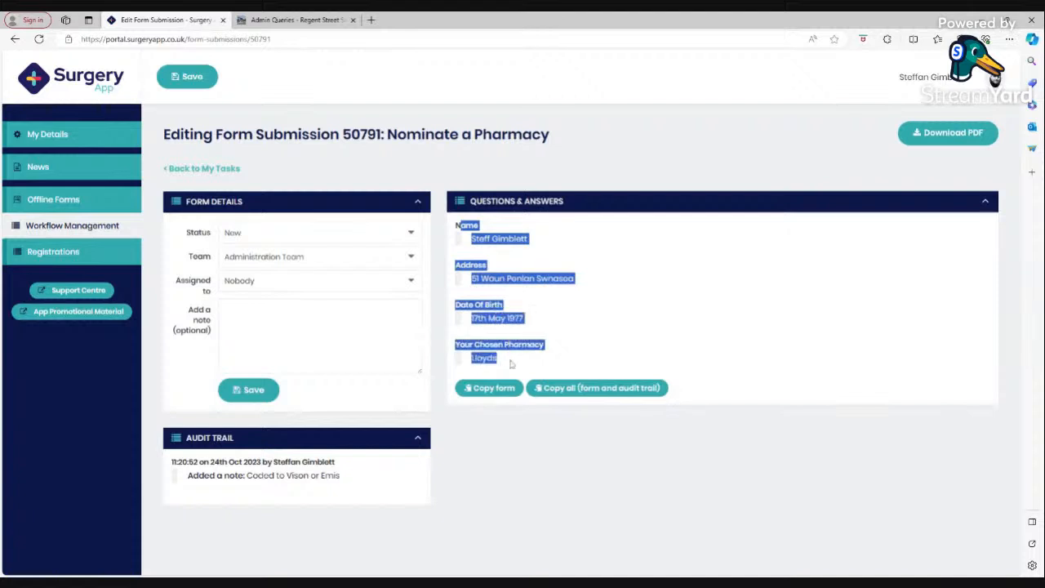
left_click(486, 425)
left_click(481, 392)
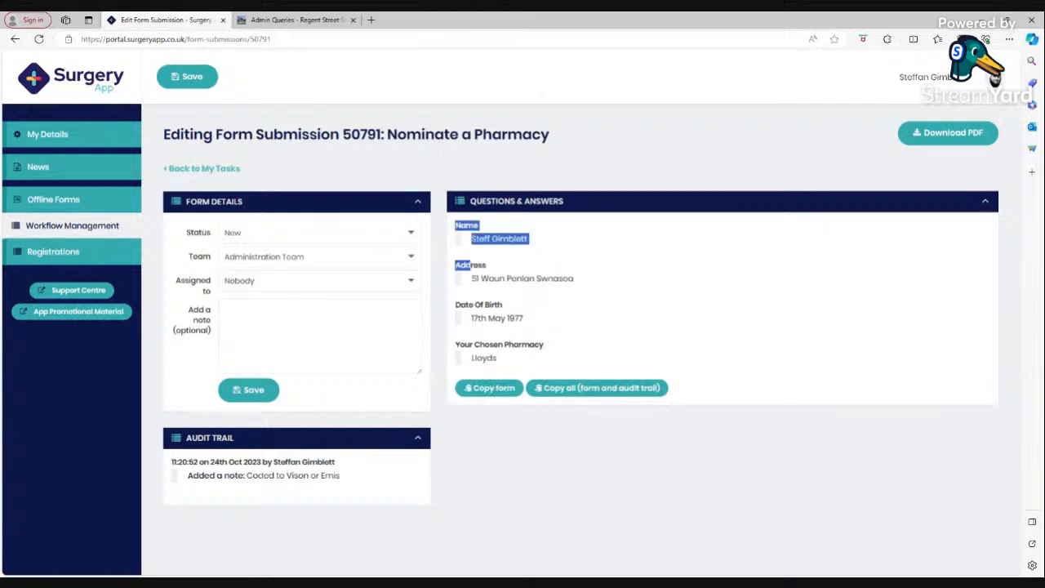
left_click_drag(472, 266, 511, 368)
left_click(604, 456)
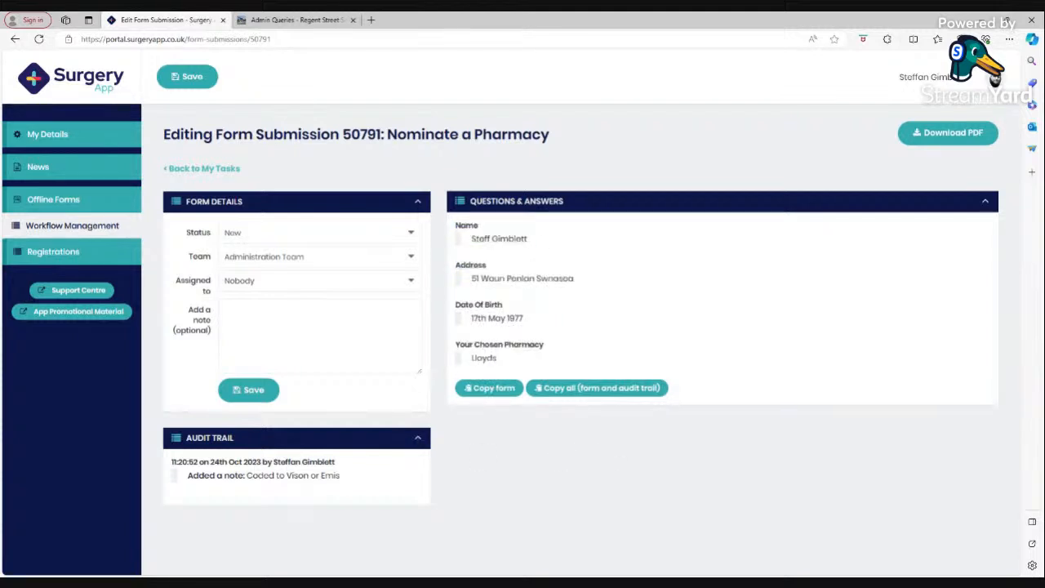
left_click(591, 396)
left_click(592, 395)
left_click_drag(450, 227, 503, 368)
left_click_drag(167, 477, 356, 496)
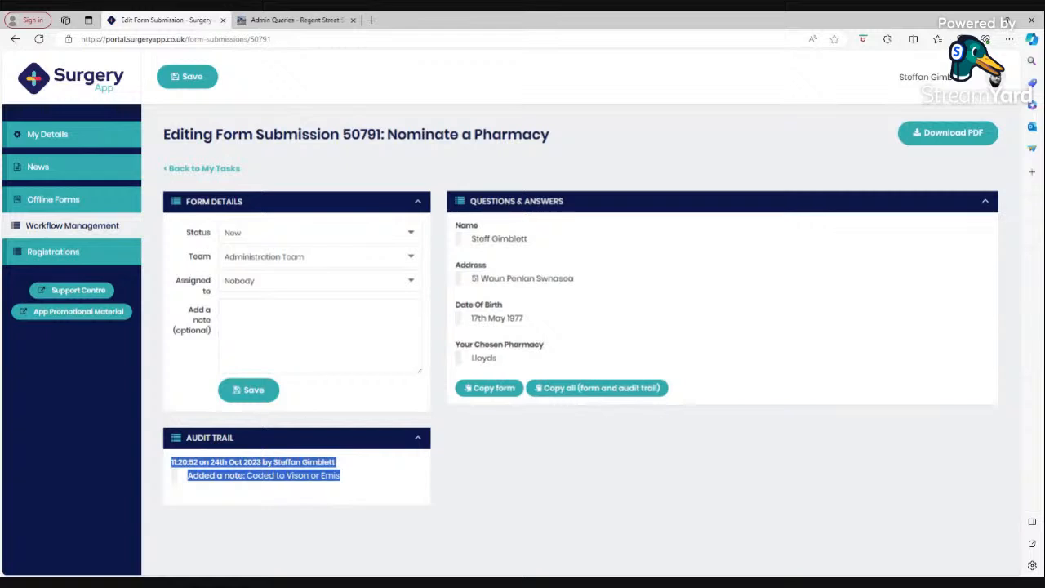
left_click_drag(455, 221, 506, 360)
left_click(490, 387)
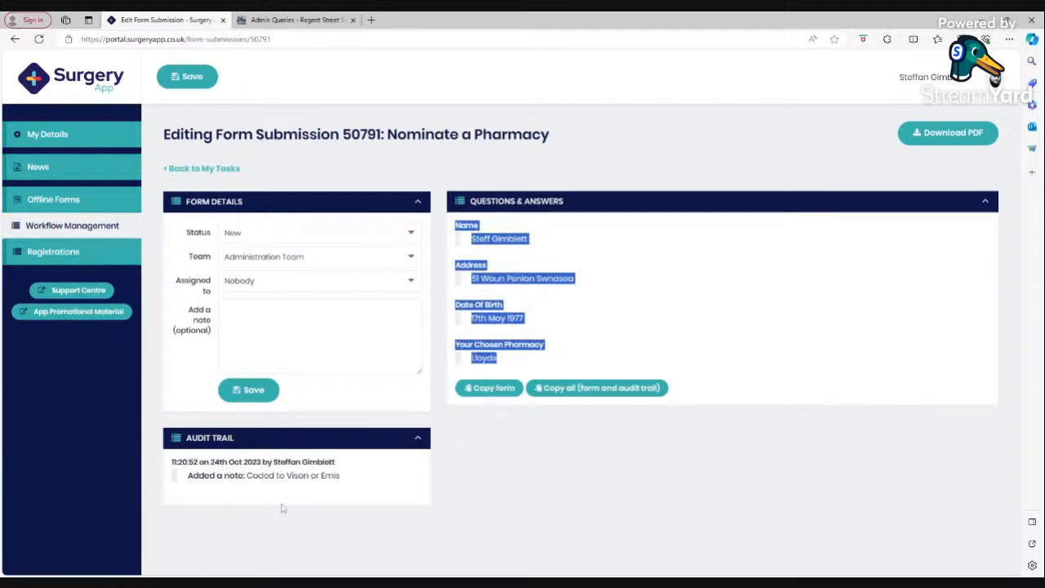
left_click(586, 392)
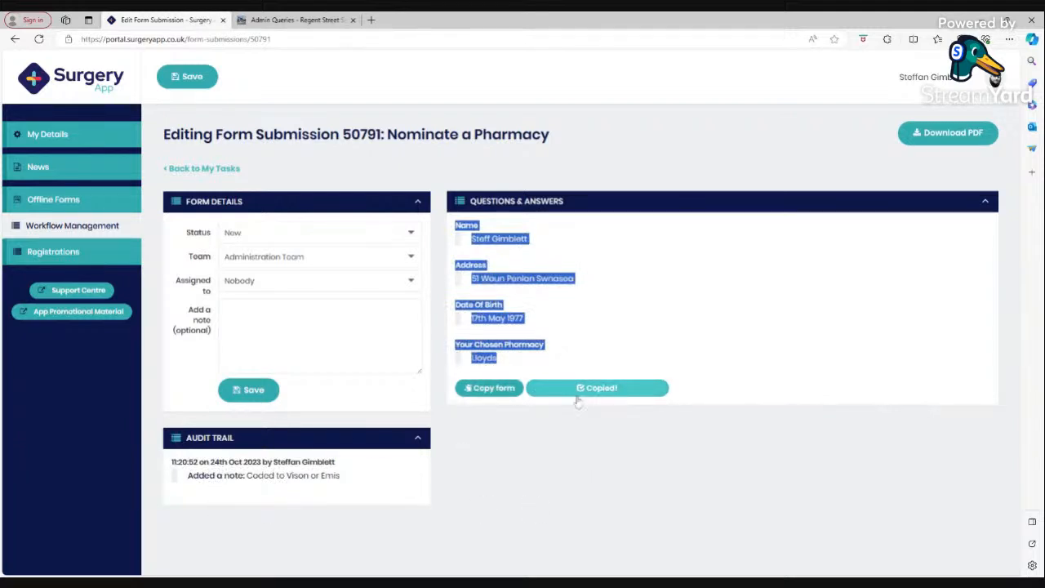
left_click(535, 445)
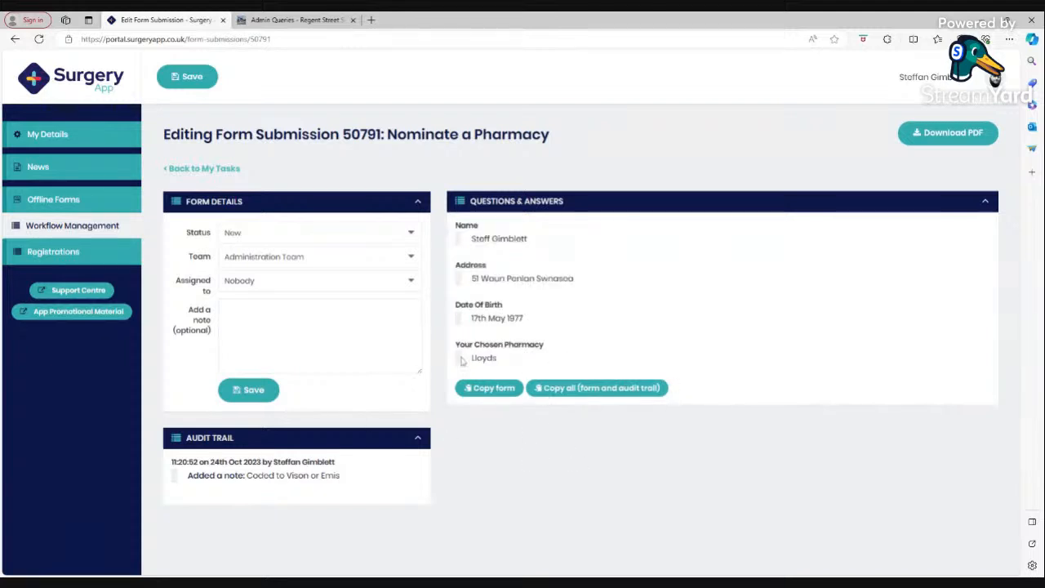
left_click(243, 233)
left_click(246, 255)
left_click(257, 392)
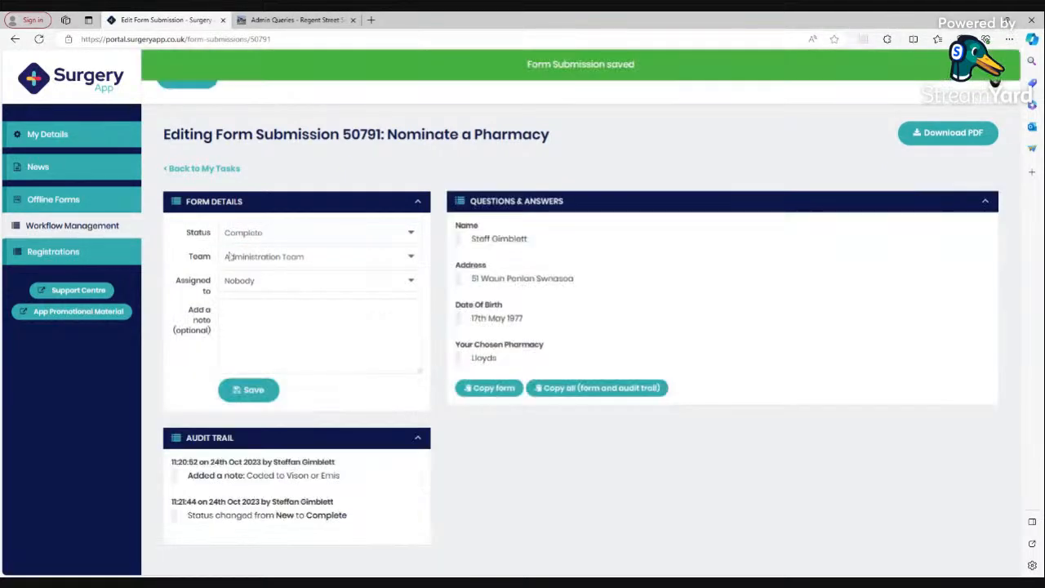
left_click(210, 171)
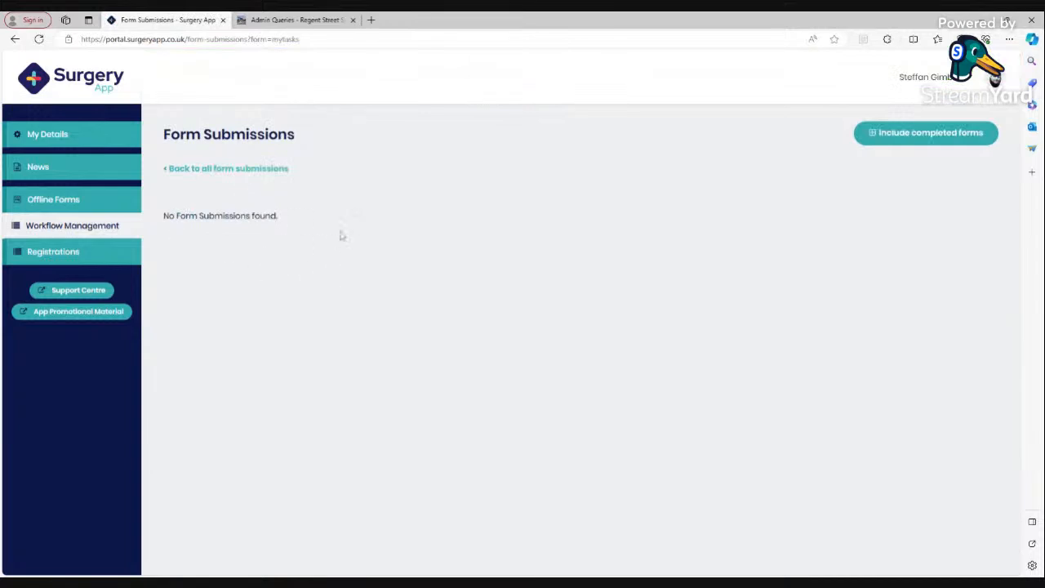
left_click(233, 170)
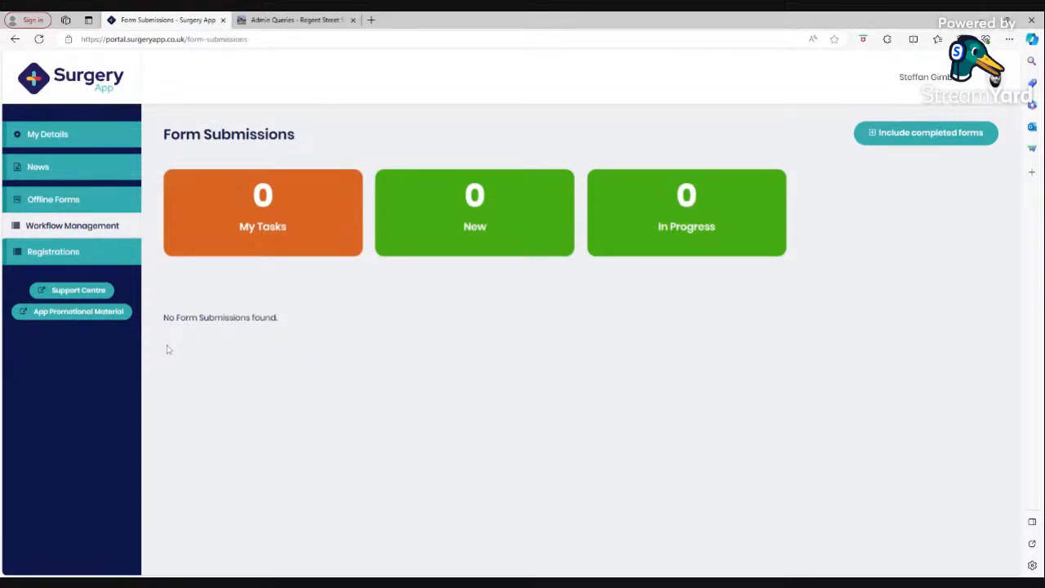
left_click(927, 135)
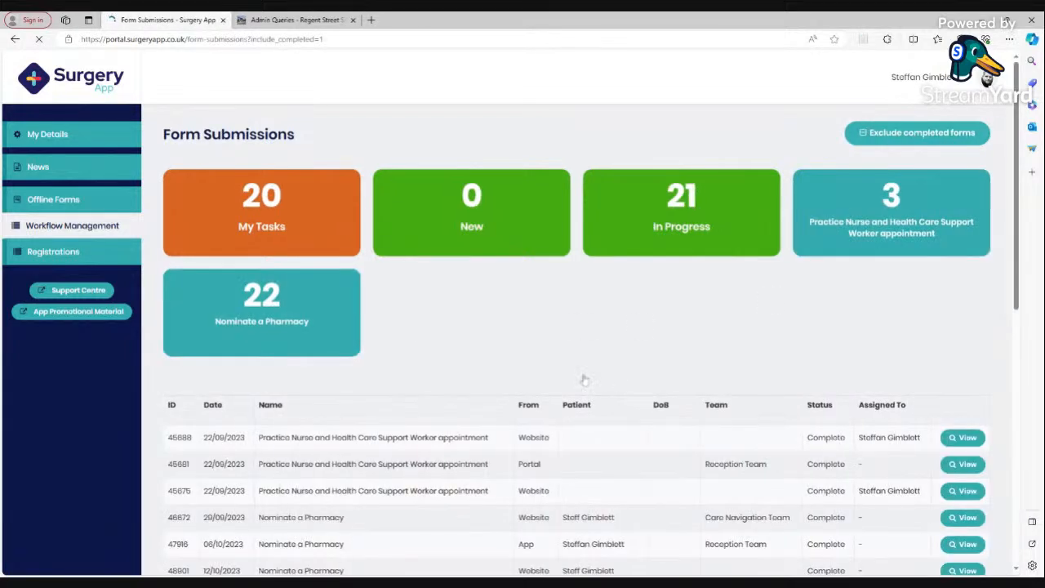
scroll(664, 393, "down", 1)
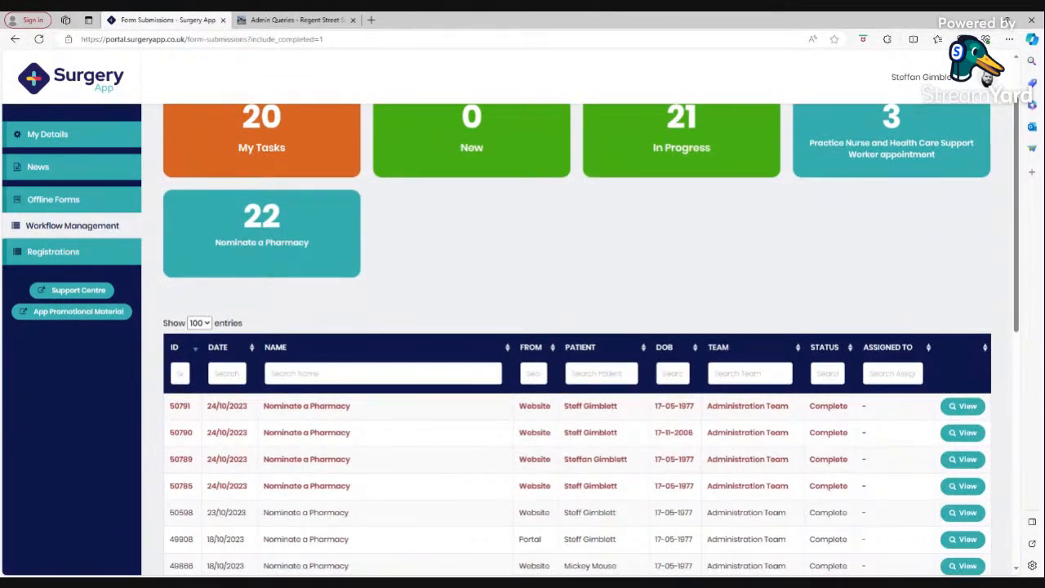
left_click(577, 376)
type("stef")
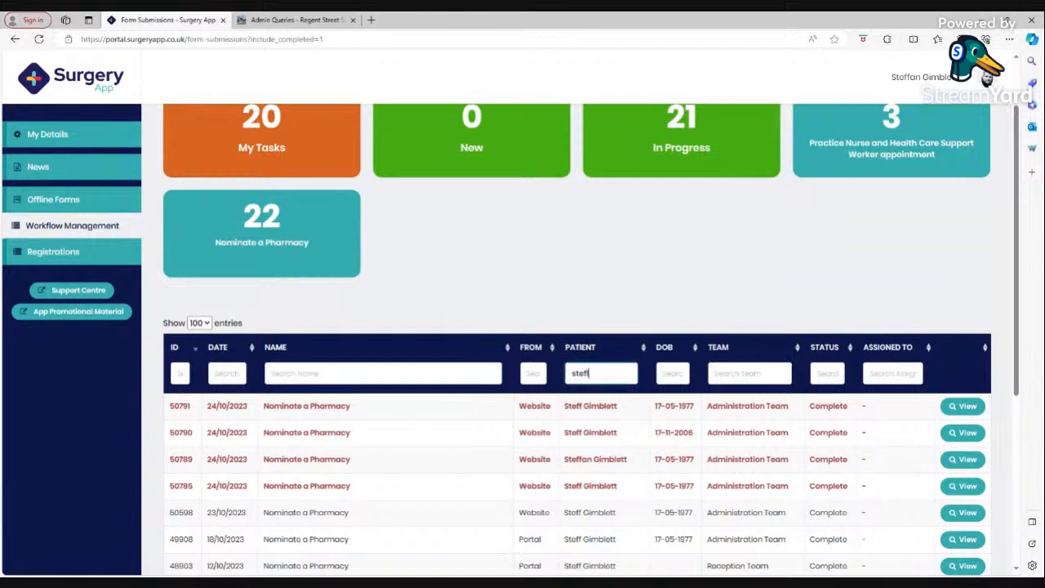
type("f")
key("Tab")
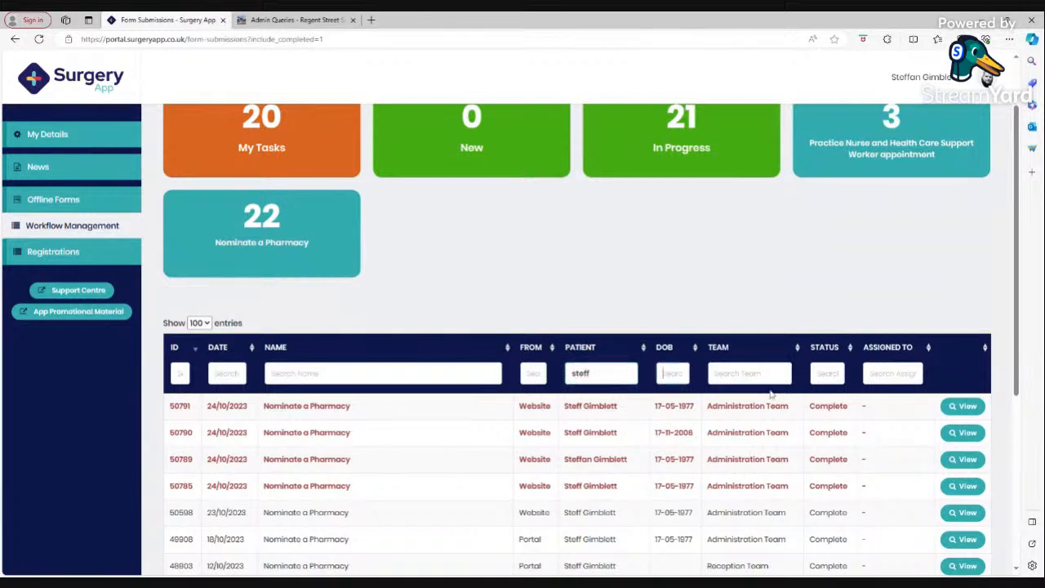
left_click(966, 407)
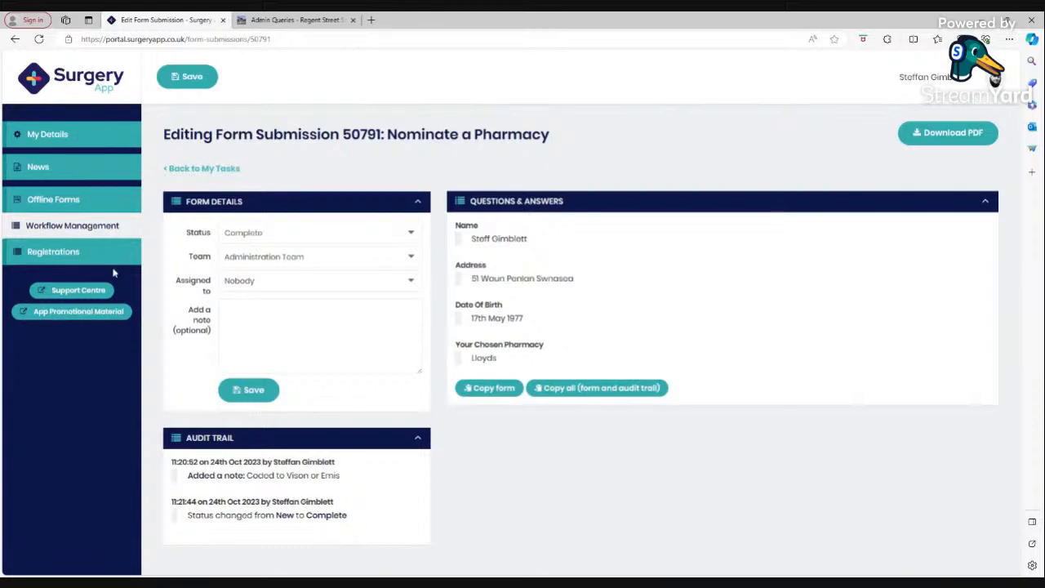
left_click(82, 225)
Open the website's Nominate a Pharmacy form and autofill the patient's name and address.
left_click(294, 19)
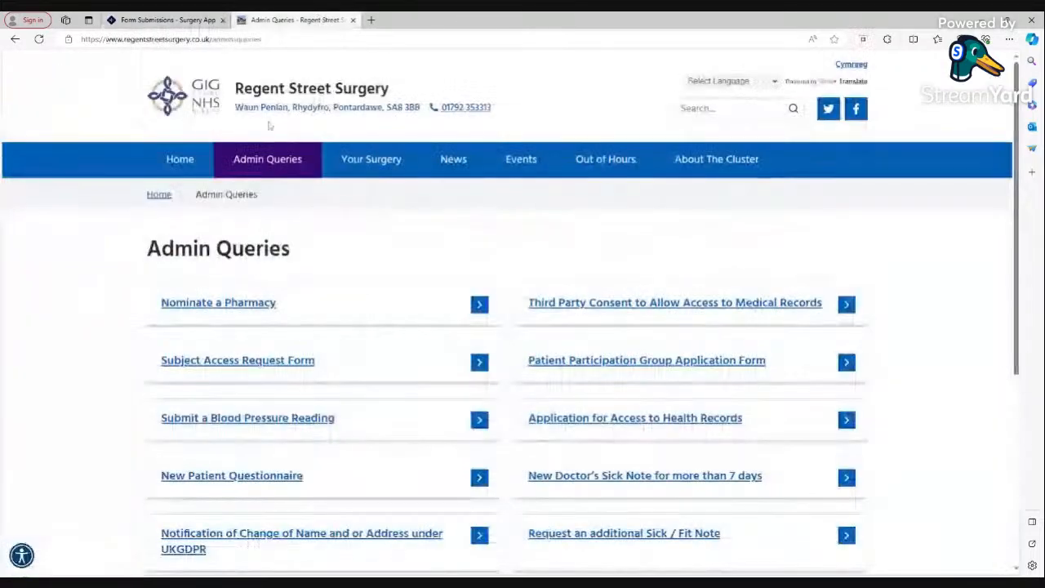
left_click(233, 304)
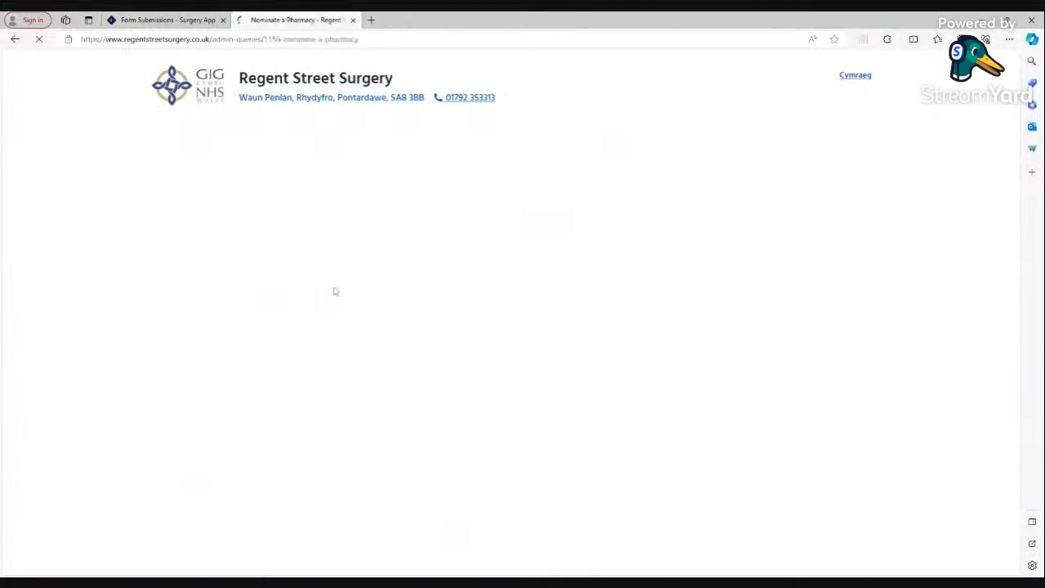
scroll(307, 331, "down", 3)
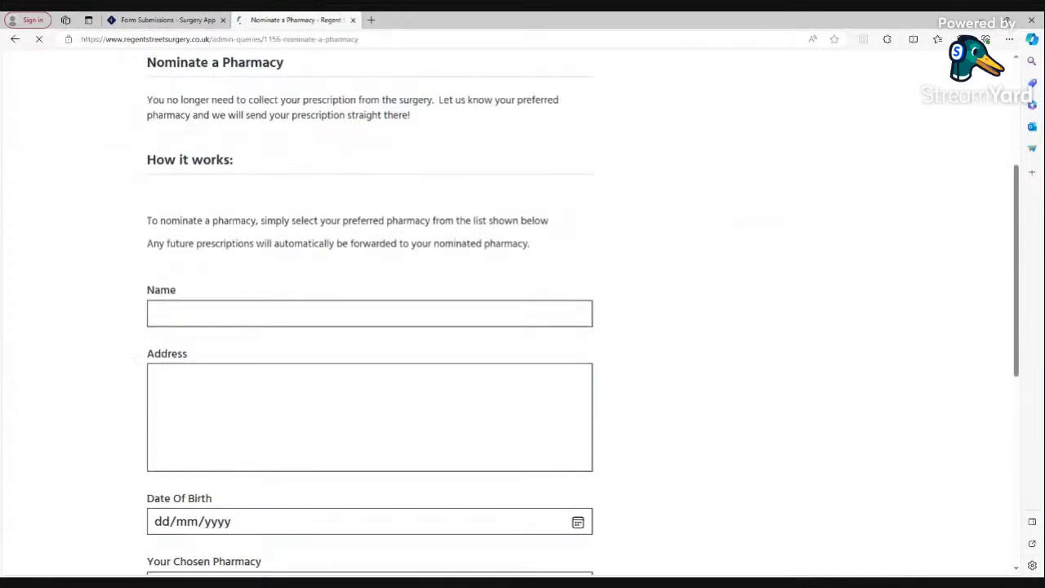
left_click(173, 316)
type("s")
left_click(172, 337)
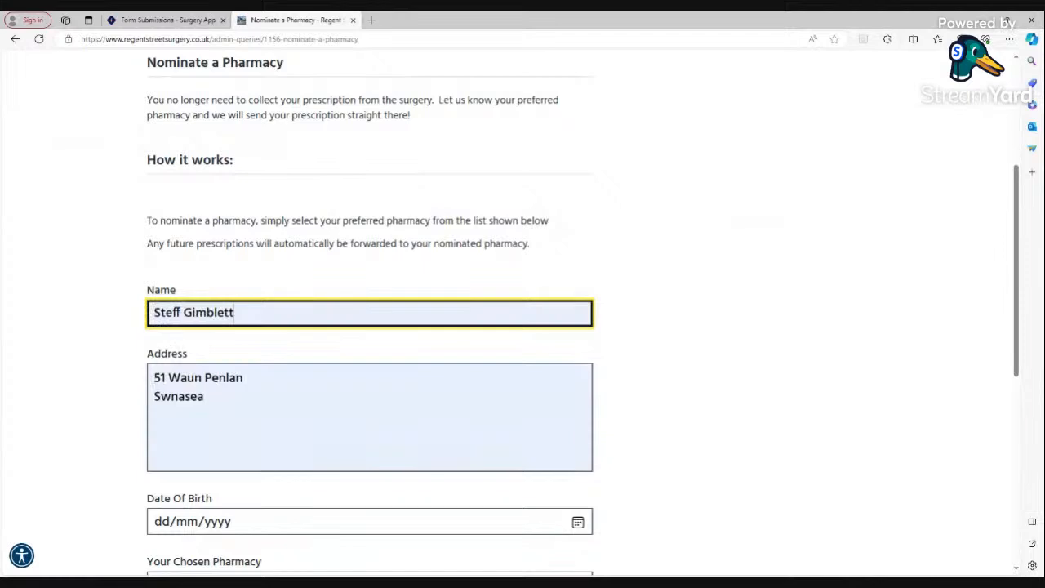
scroll(162, 443, "down", 1)
left_click(162, 443)
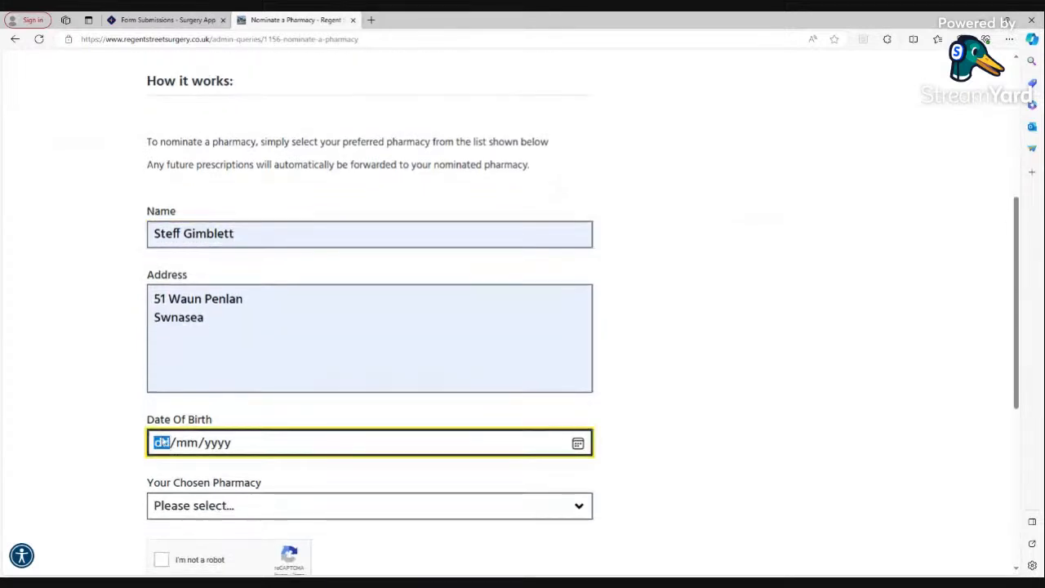
type("17/")
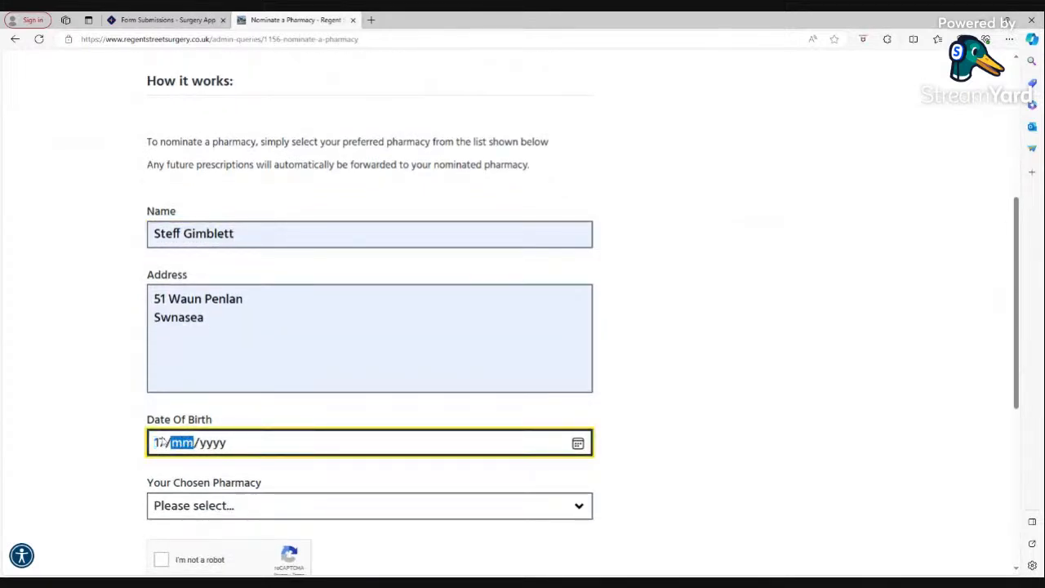
type("11/200")
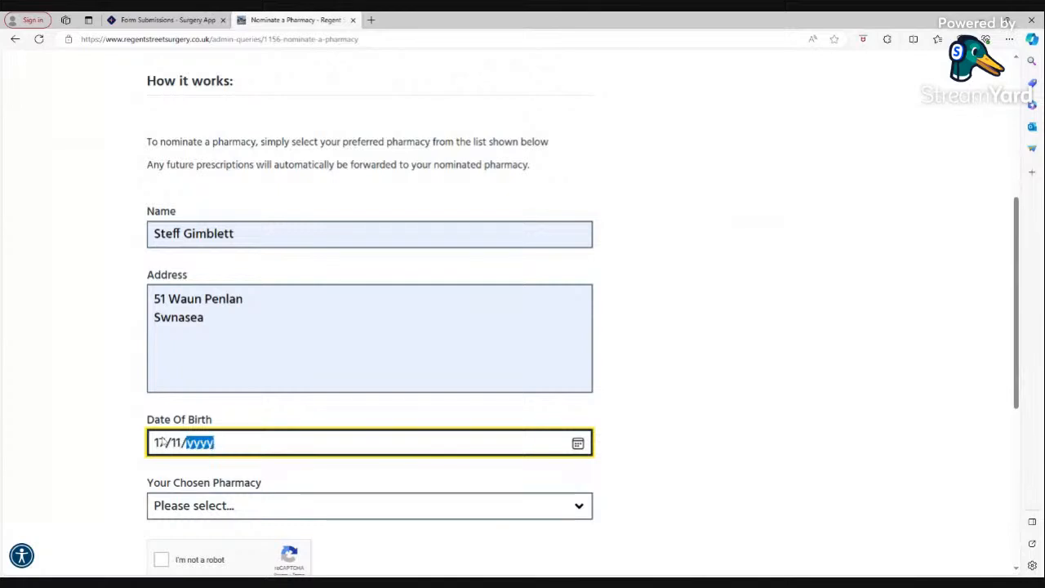
type("9")
left_click(171, 511)
left_click(173, 495)
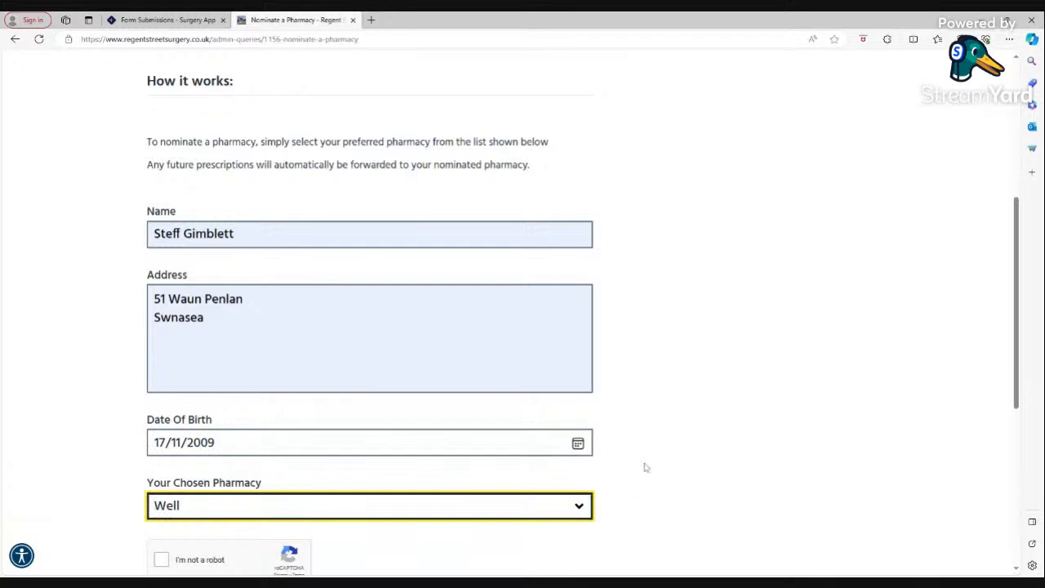
scroll(645, 467, "down", 2)
left_click(195, 467)
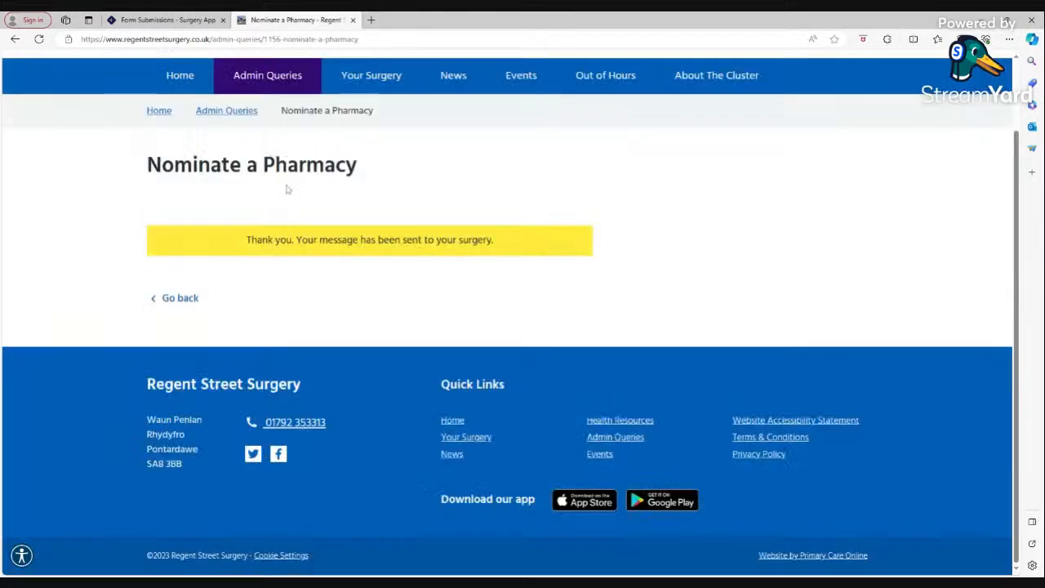
left_click(163, 20)
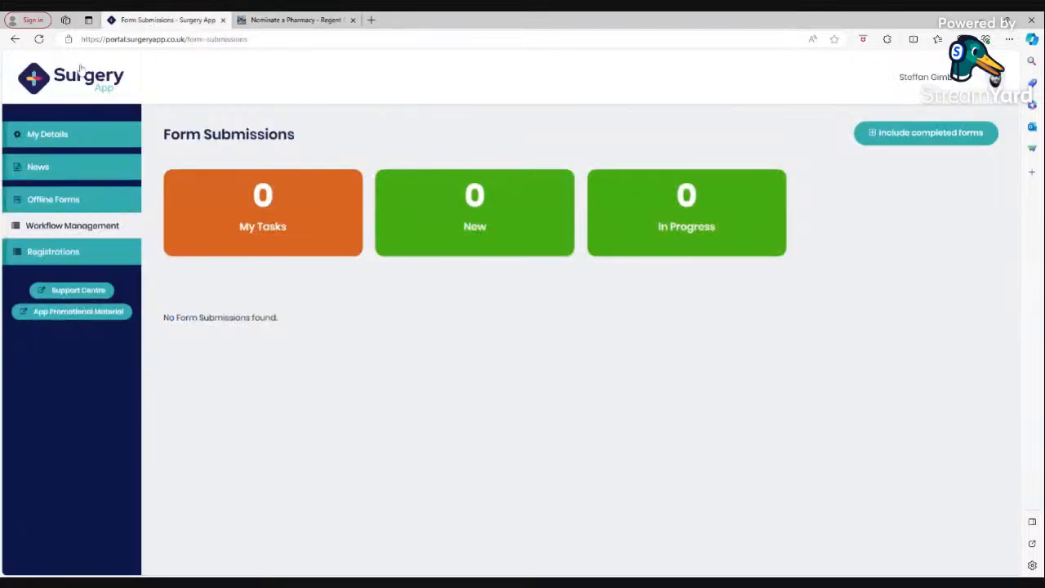
left_click(39, 38)
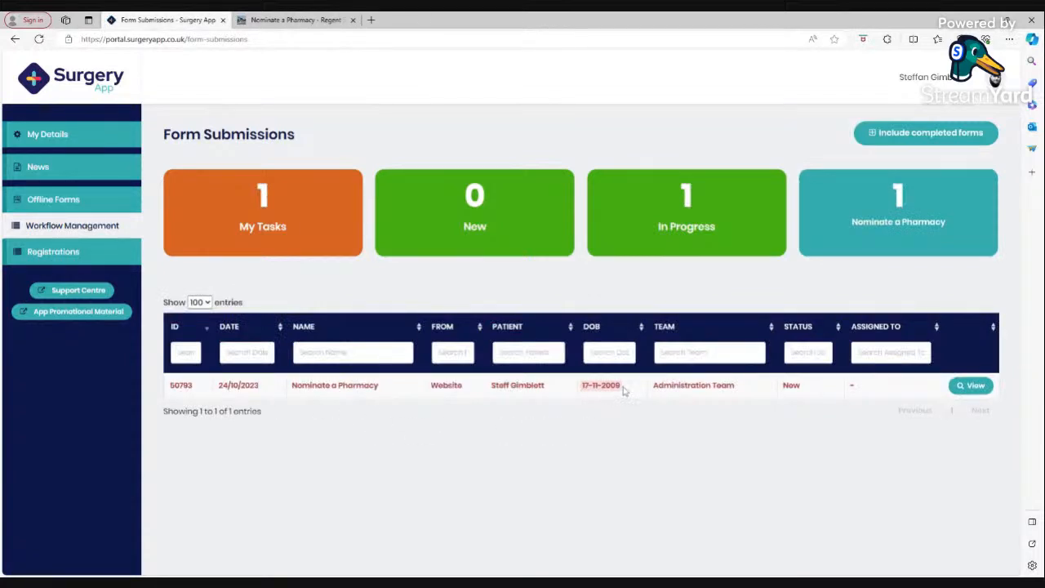
left_click_drag(624, 389, 585, 386)
left_click(624, 395)
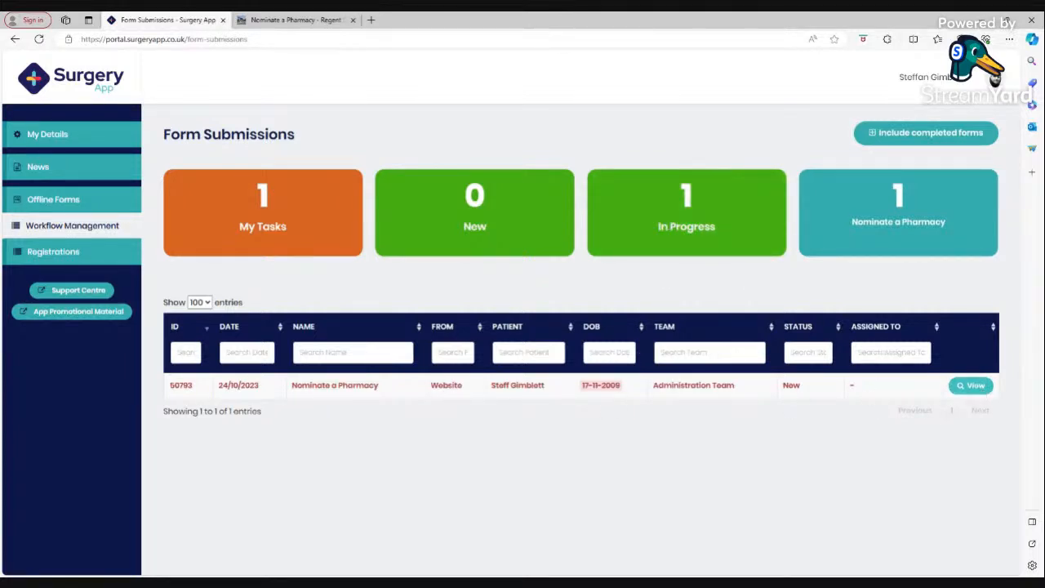
left_click(970, 387)
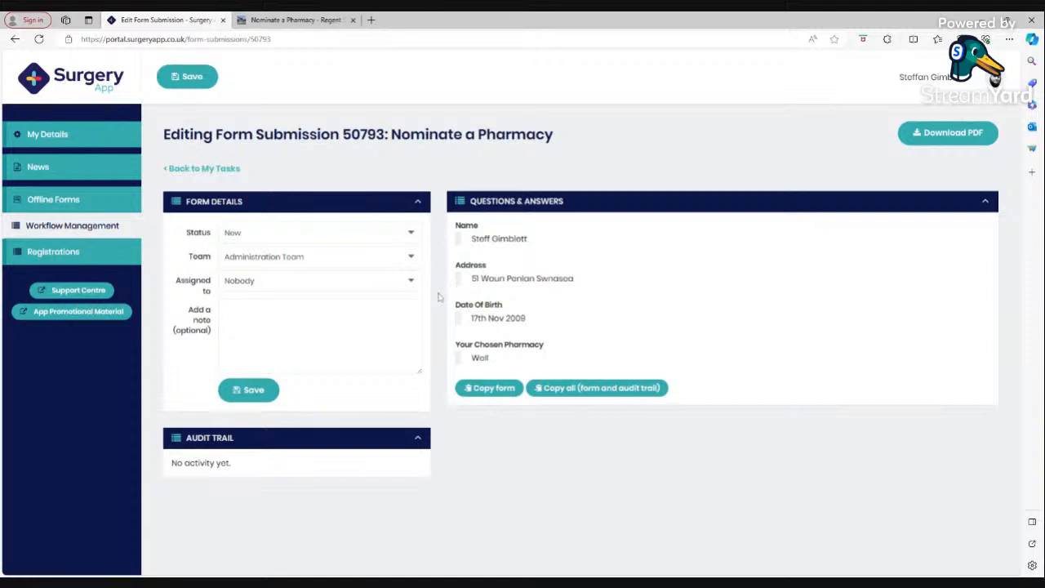
left_click(236, 236)
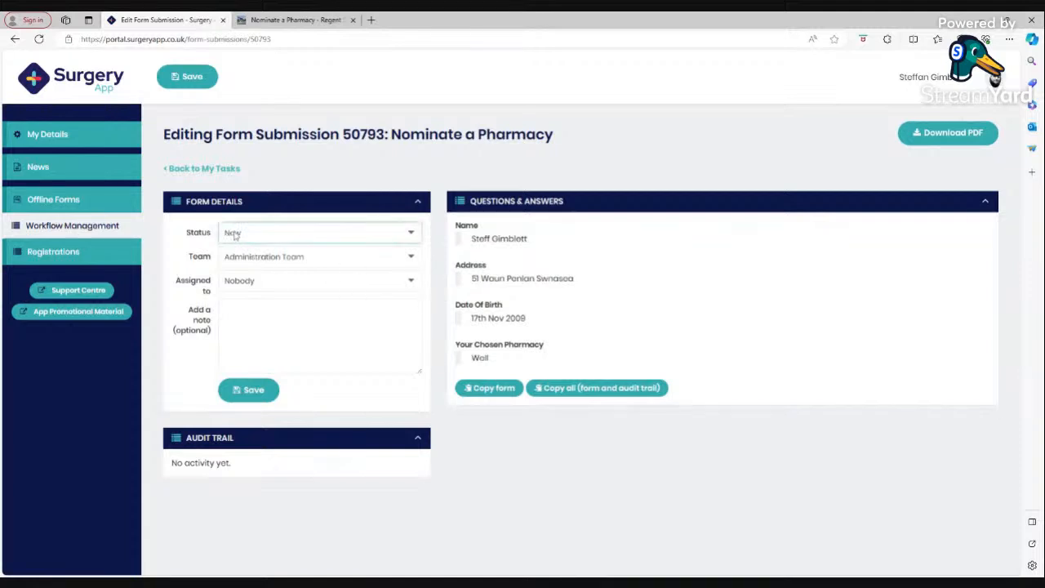
left_click(245, 268)
left_click(286, 263)
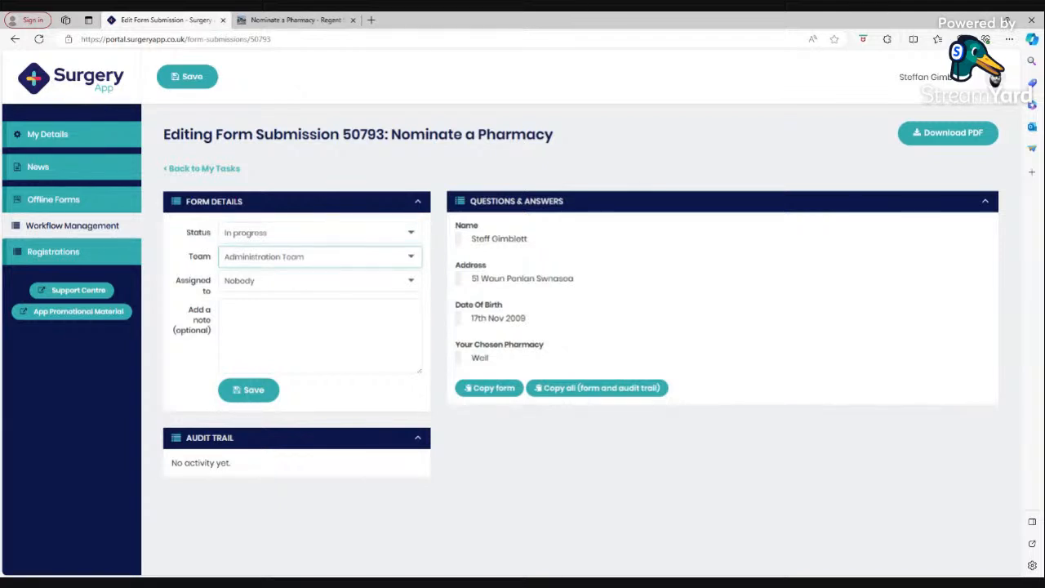
key("Down")
left_click(254, 396)
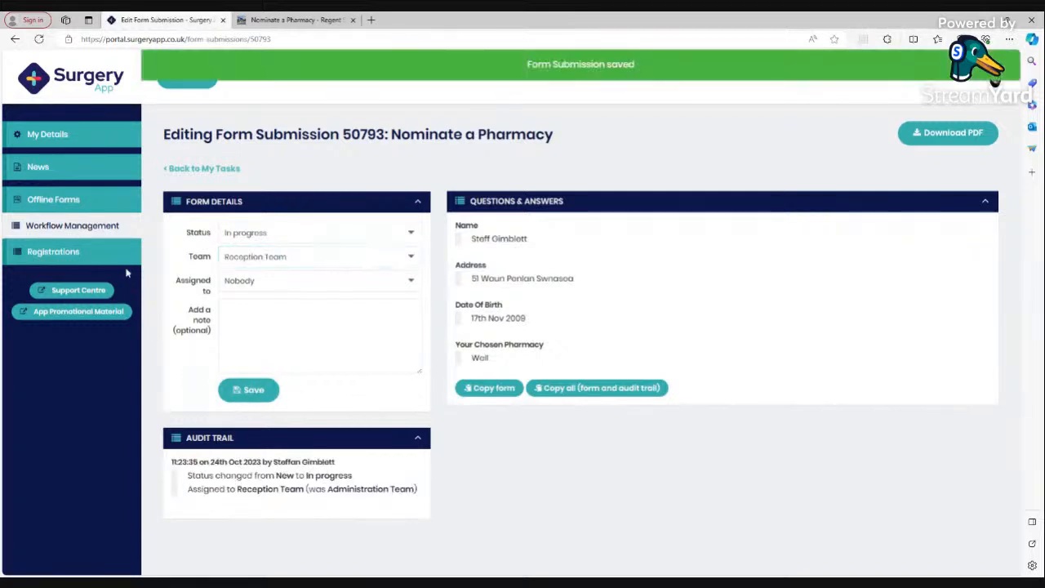
left_click(200, 168)
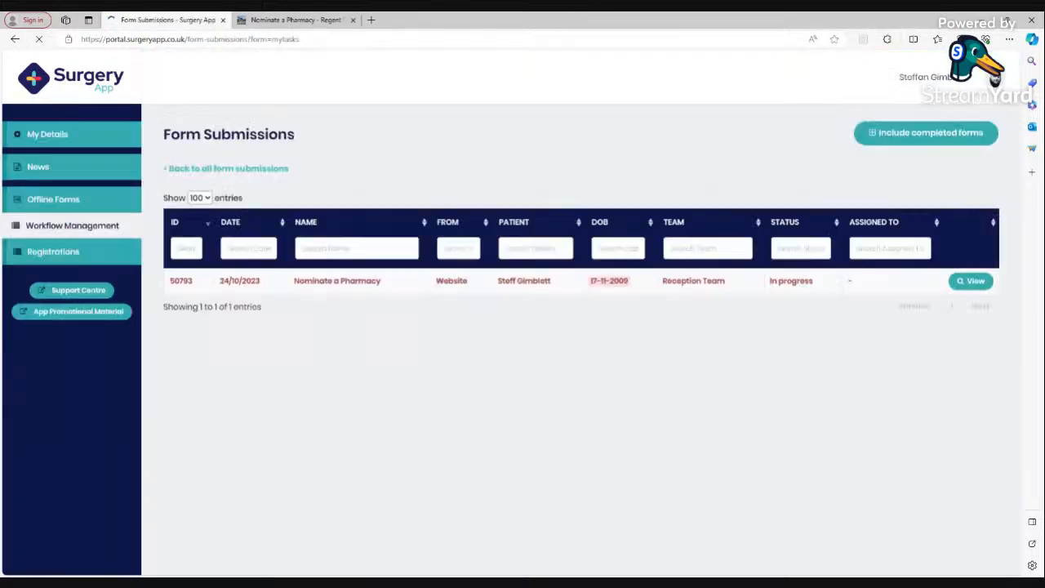
left_click(96, 229)
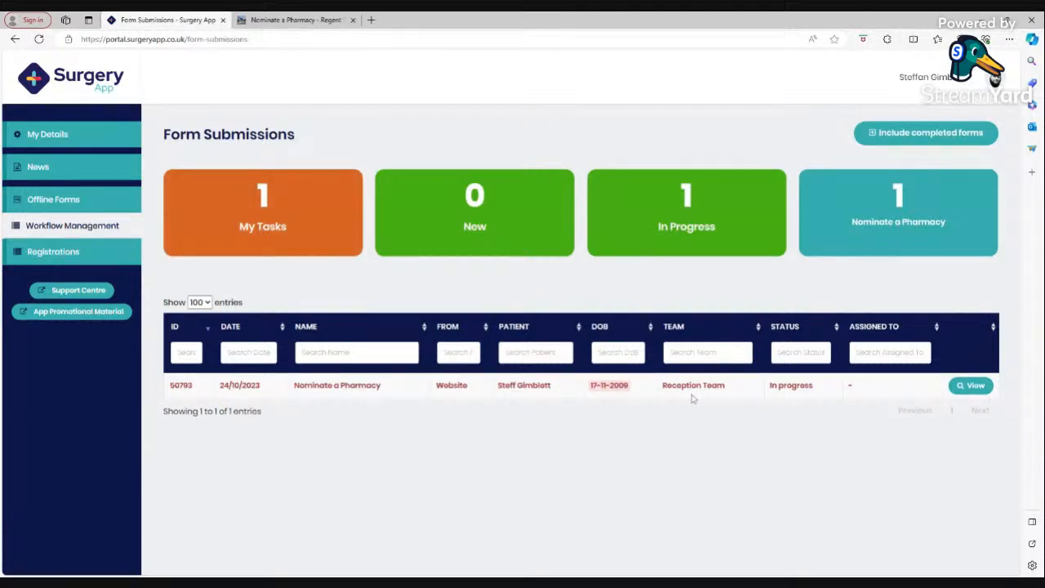
left_click(971, 387)
left_click(259, 285)
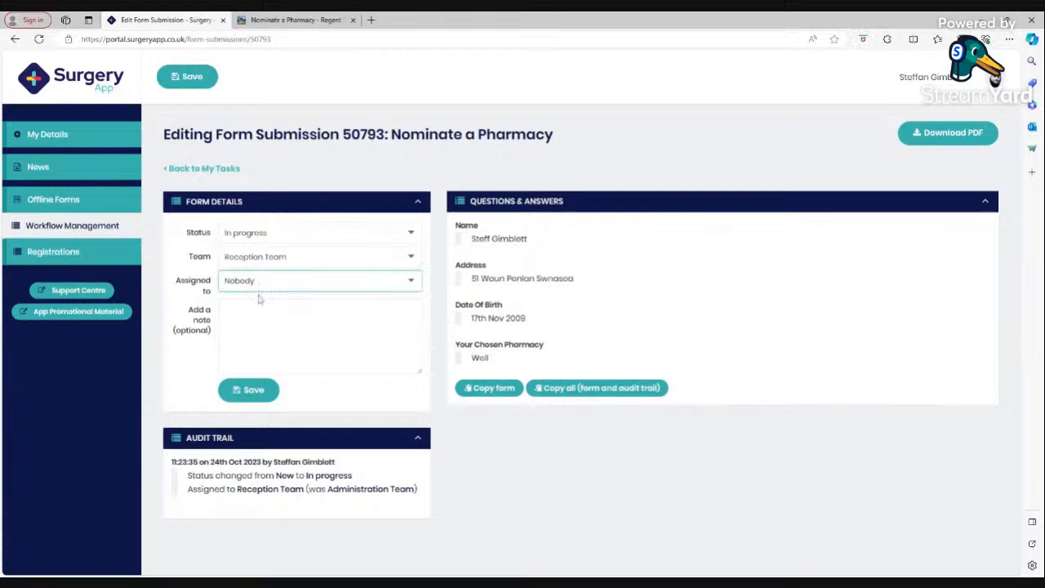
left_click(270, 312)
left_click(253, 390)
left_click(208, 168)
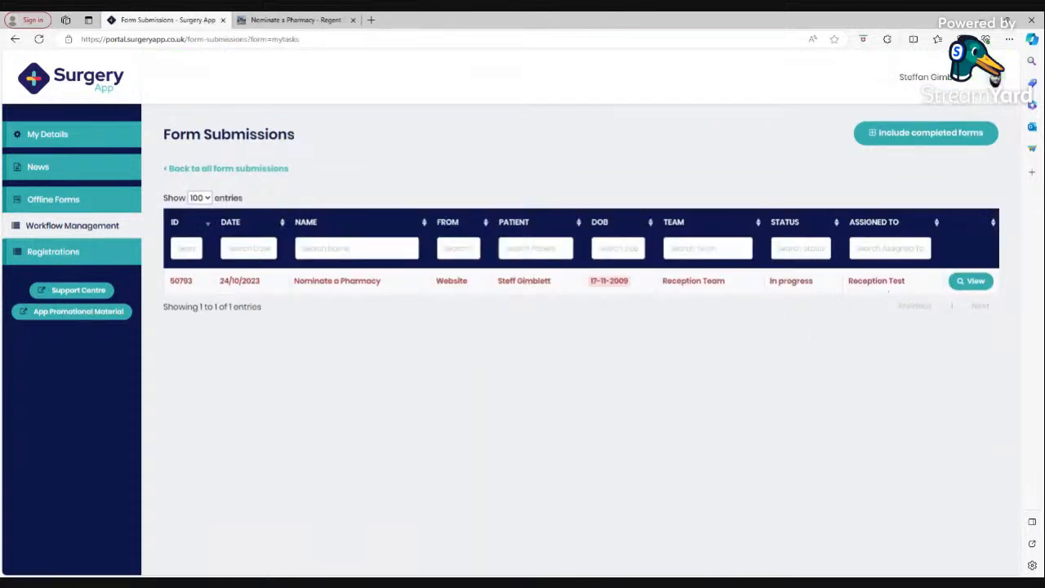
left_click(954, 284)
left_click(270, 283)
left_click(267, 299)
left_click(248, 389)
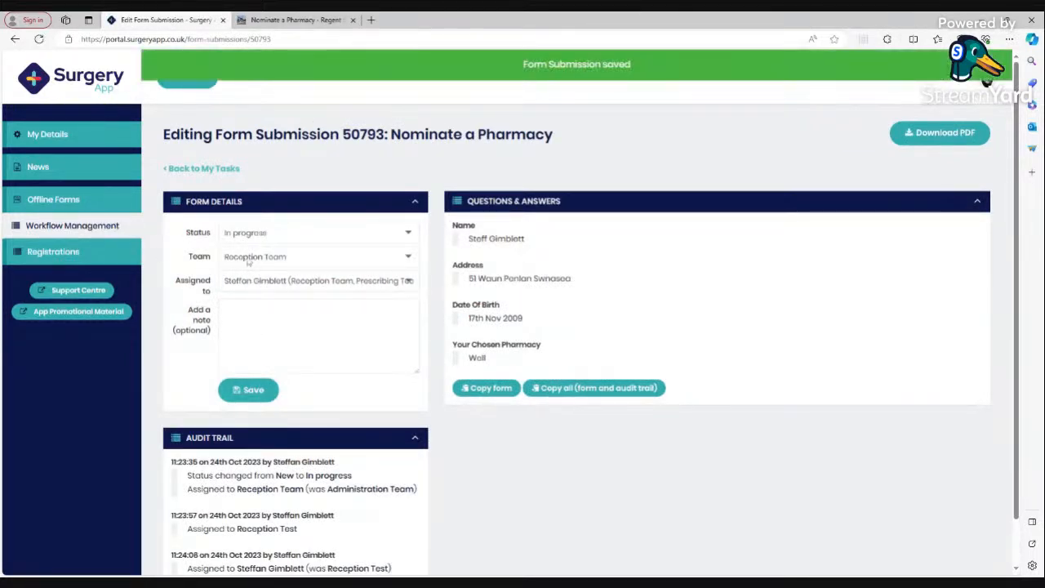
left_click(103, 229)
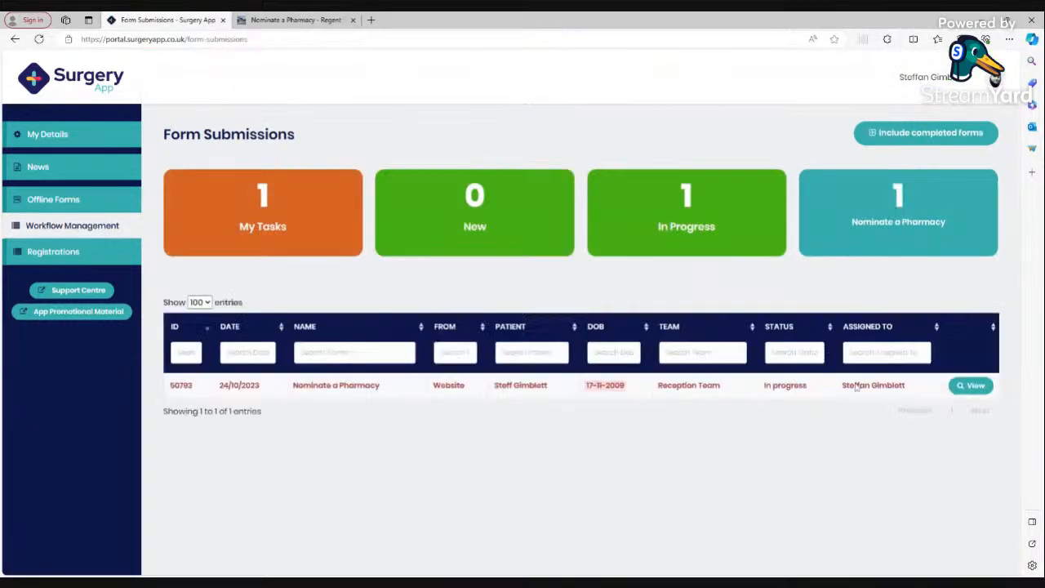
left_click(964, 385)
scroll(441, 414, "down", 1)
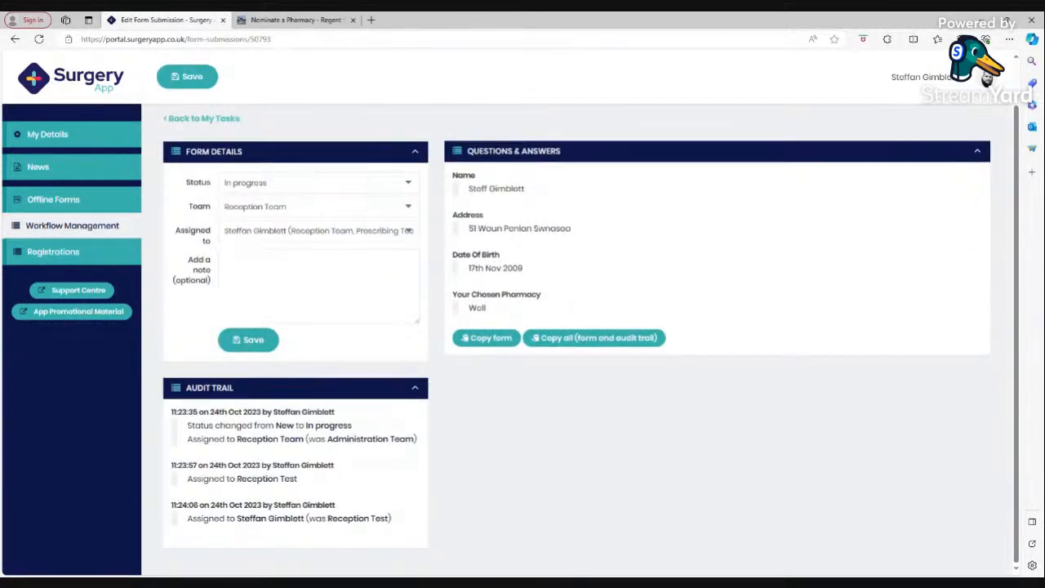
left_click(105, 229)
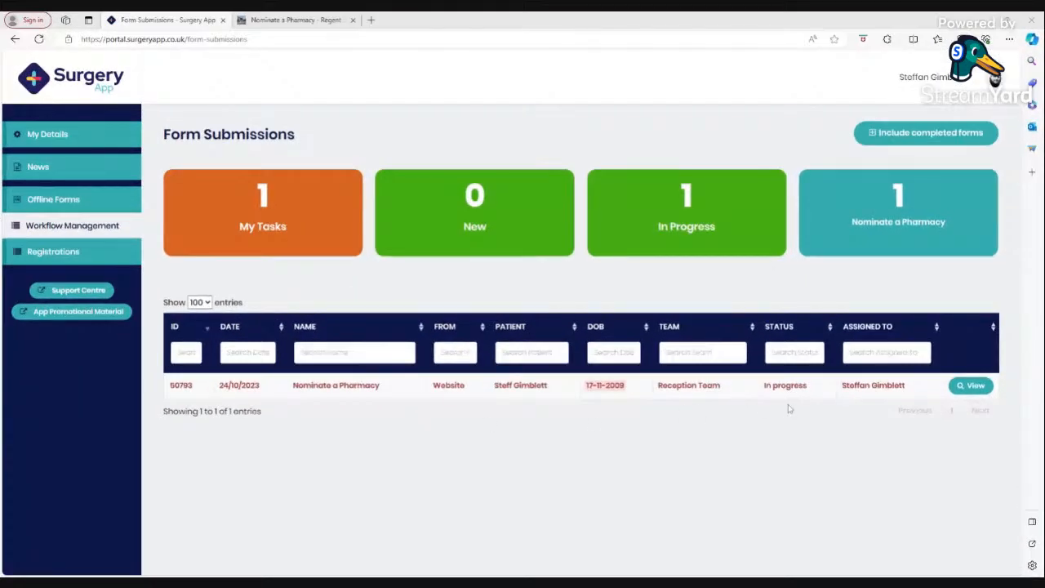
left_click(970, 386)
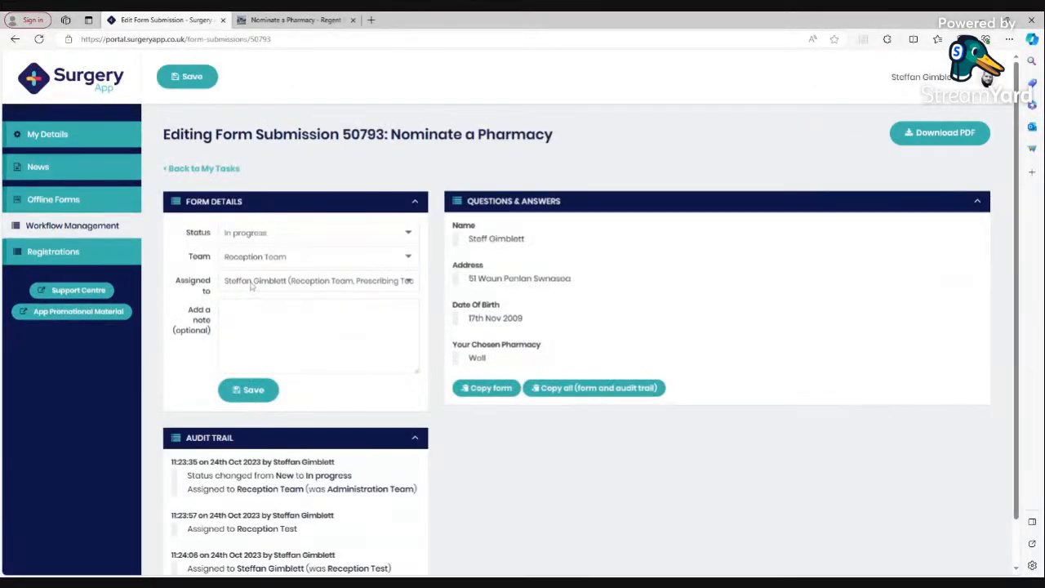
left_click(226, 309)
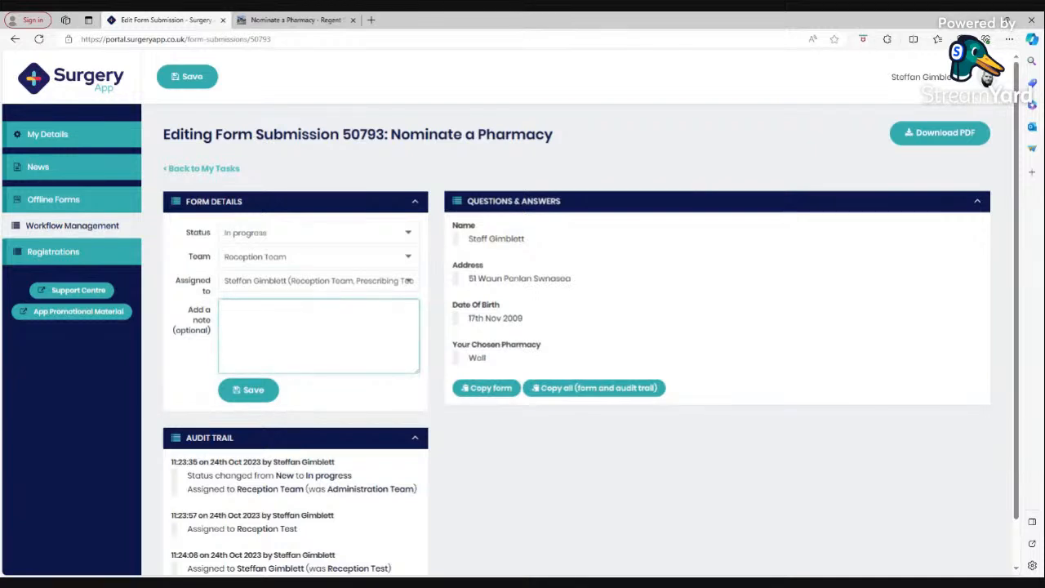
type("Coded to clinical")
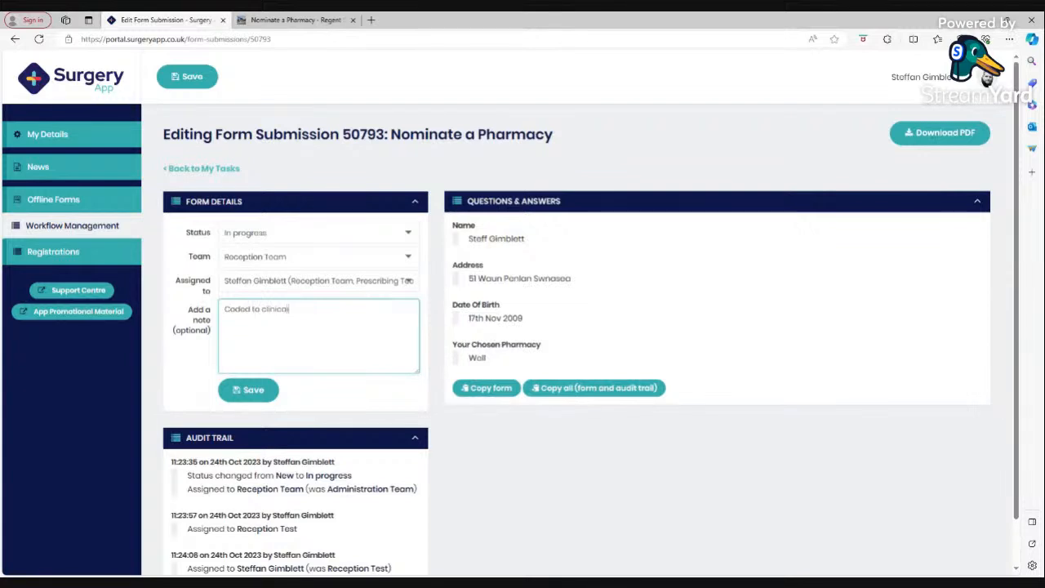
left_click(485, 388)
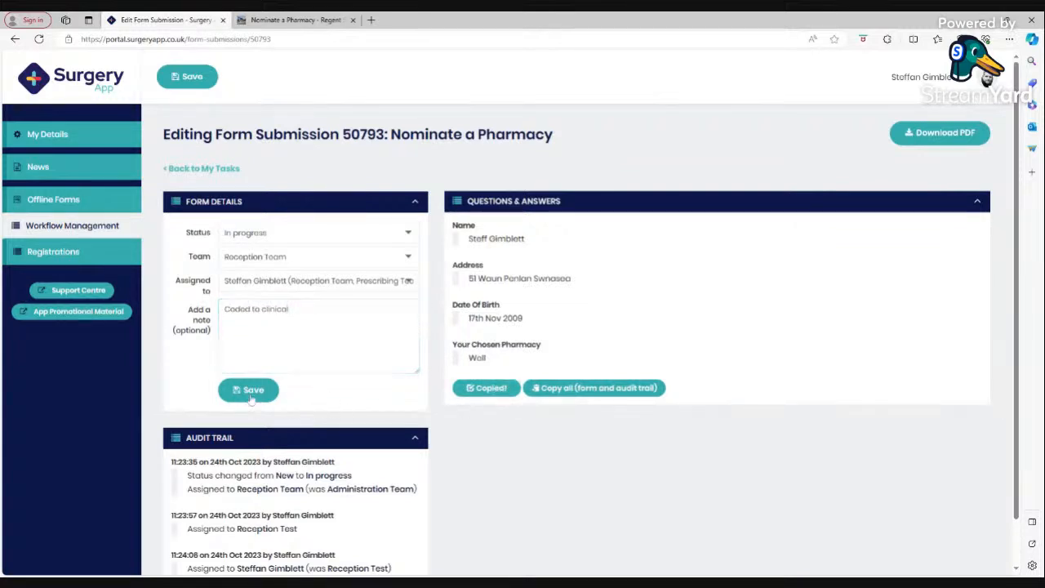
left_click(245, 389)
left_click(258, 233)
left_click(268, 308)
left_click(266, 392)
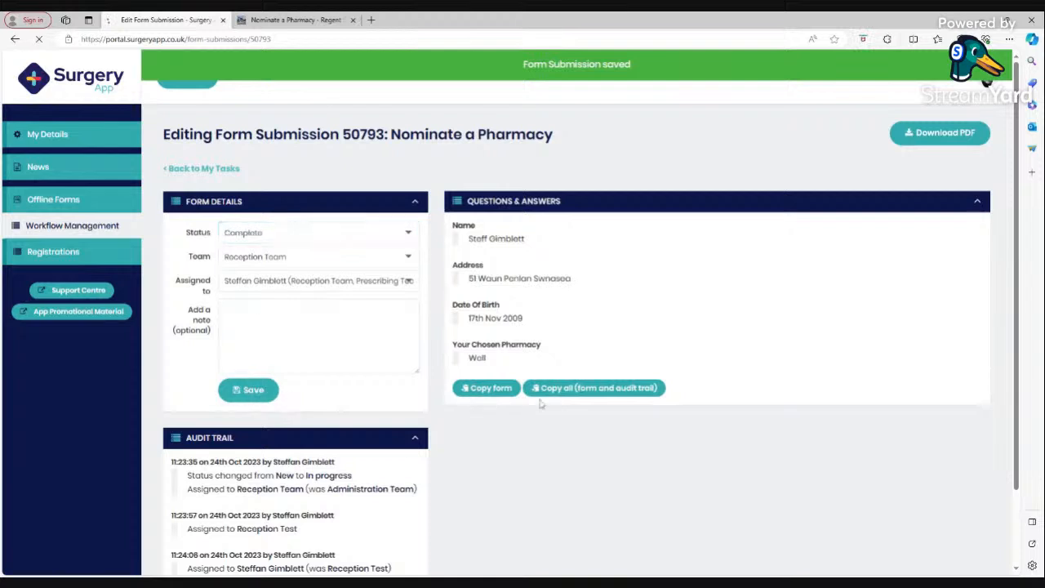
left_click(204, 171)
Open the Offline Forms list from the form submissions overview.
left_click(71, 230)
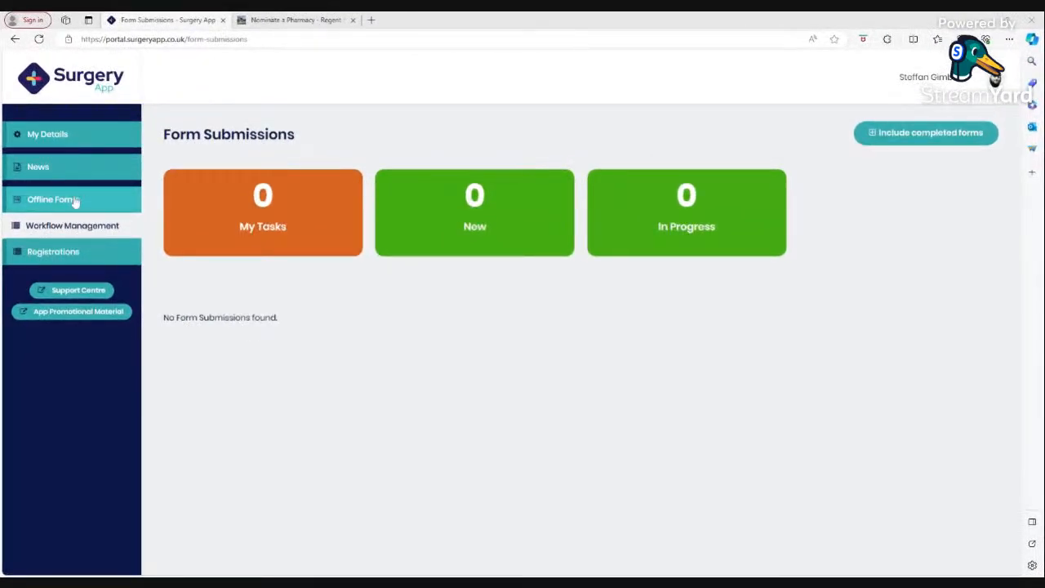
left_click(64, 205)
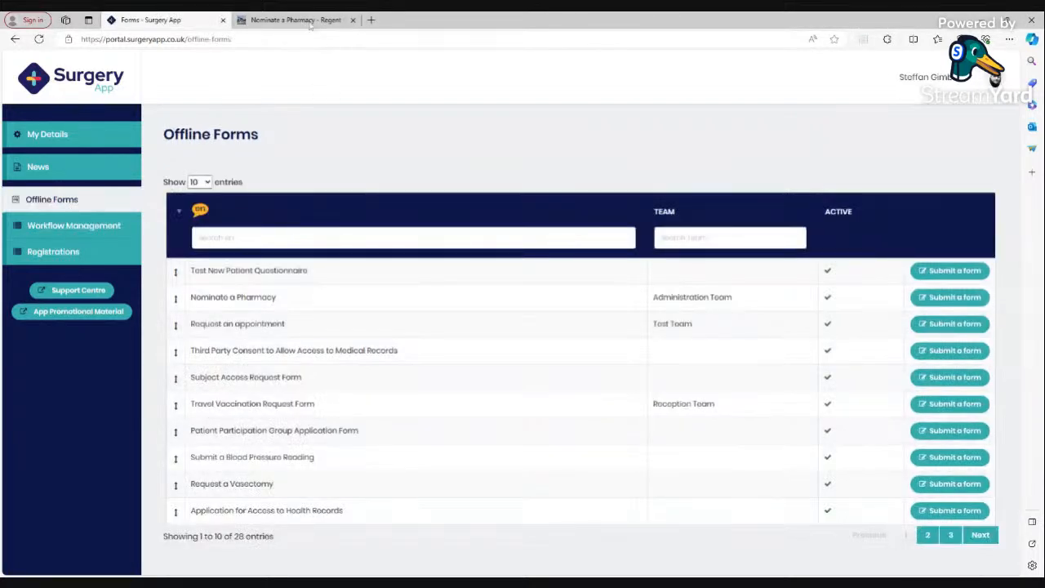
left_click(296, 20)
left_click(184, 80)
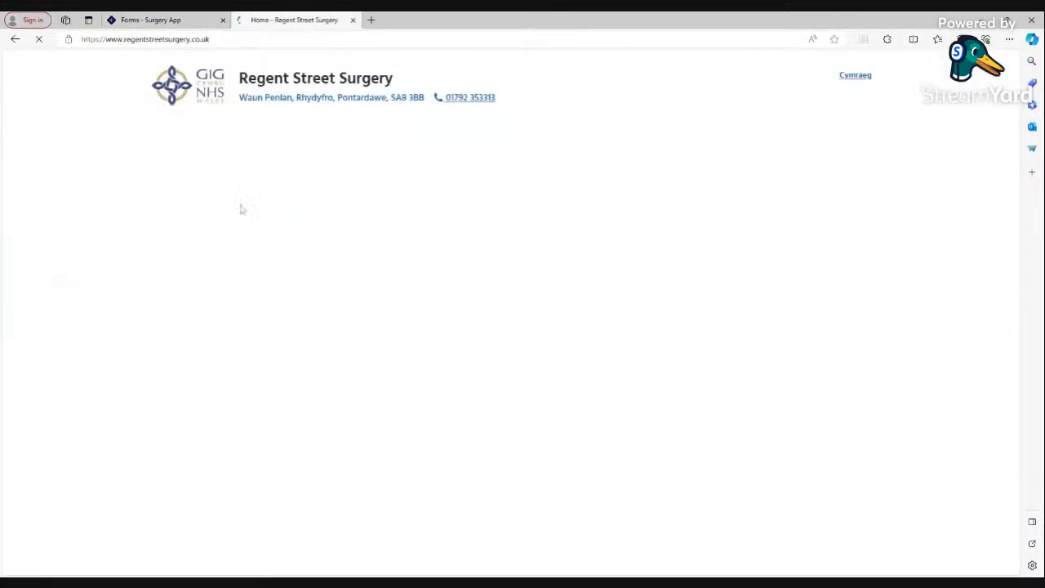
scroll(369, 413, "down", 2)
scroll(369, 413, "up", 2)
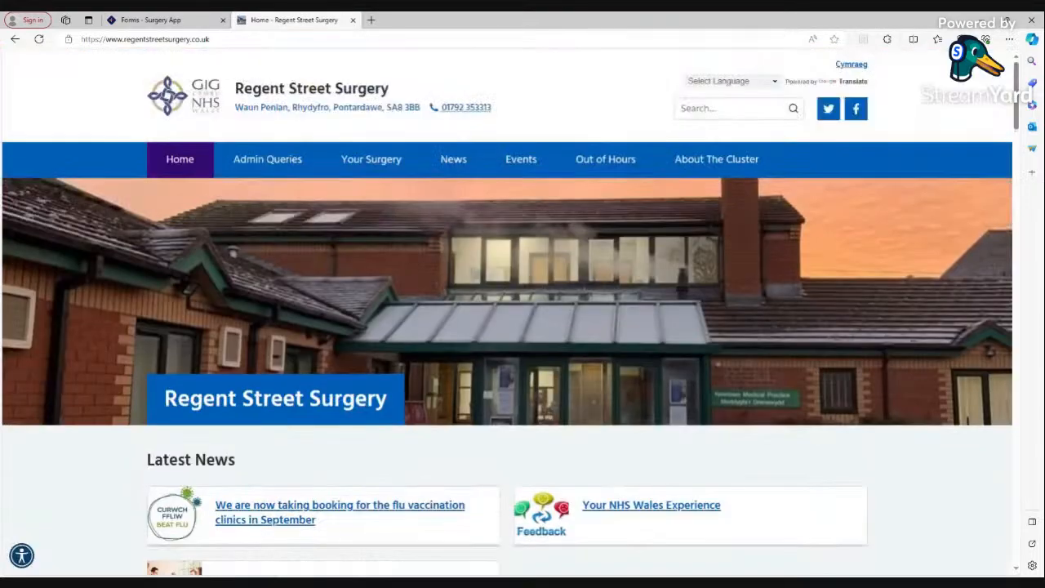
scroll(328, 306, "down", 6)
scroll(328, 306, "down", 4)
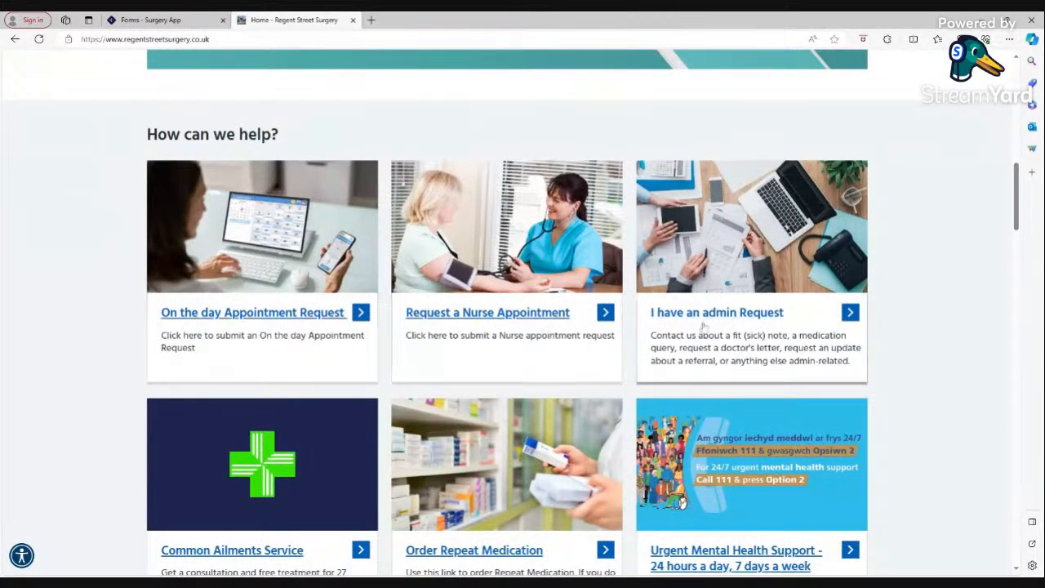
left_click(163, 21)
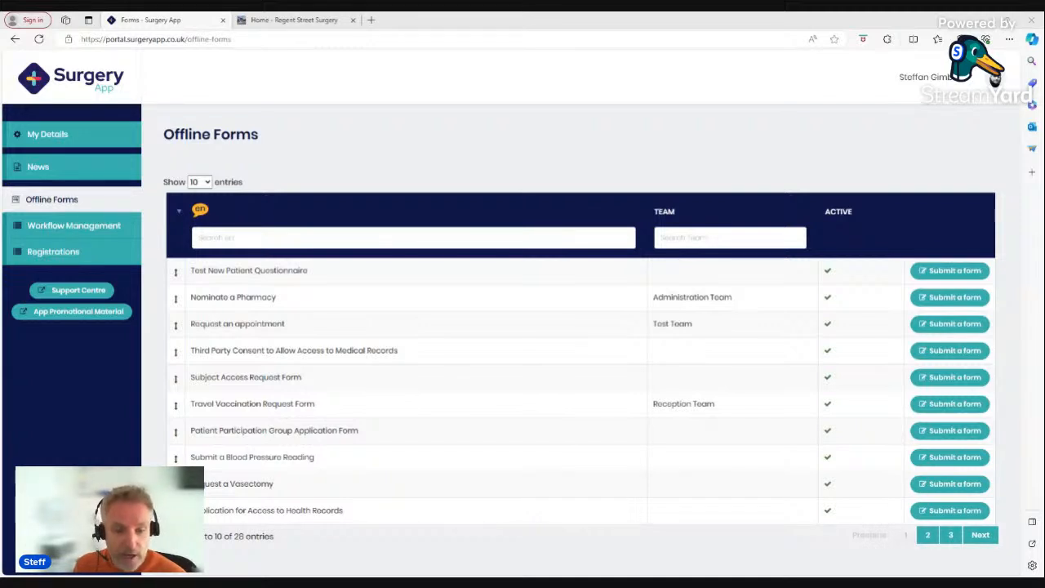
Submit an offline Nominate a Pharmacy form with autofilled name and address, the patient's date of birth, and Well pharmacy.
left_click(234, 237)
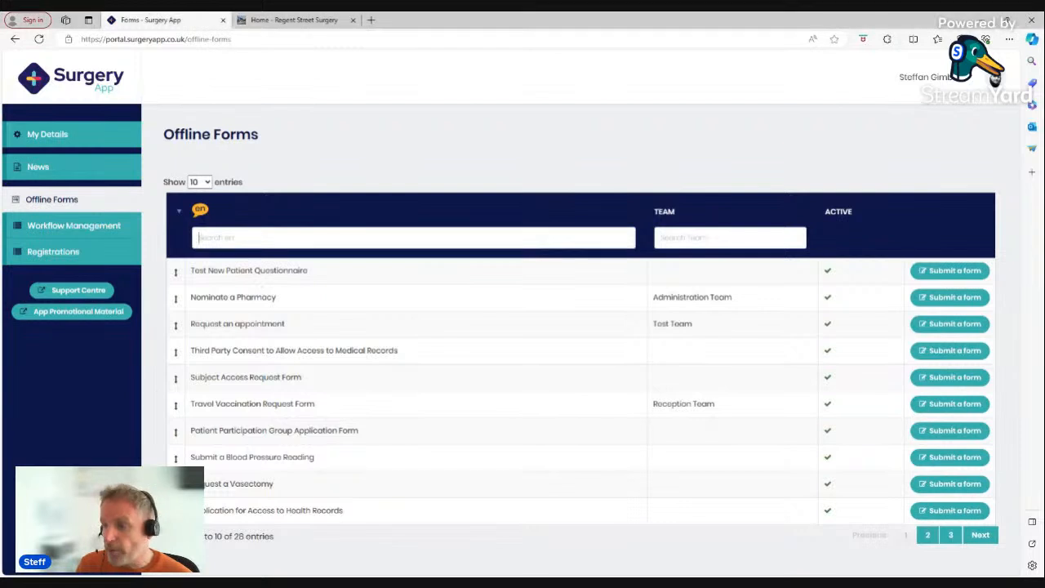
type("nom")
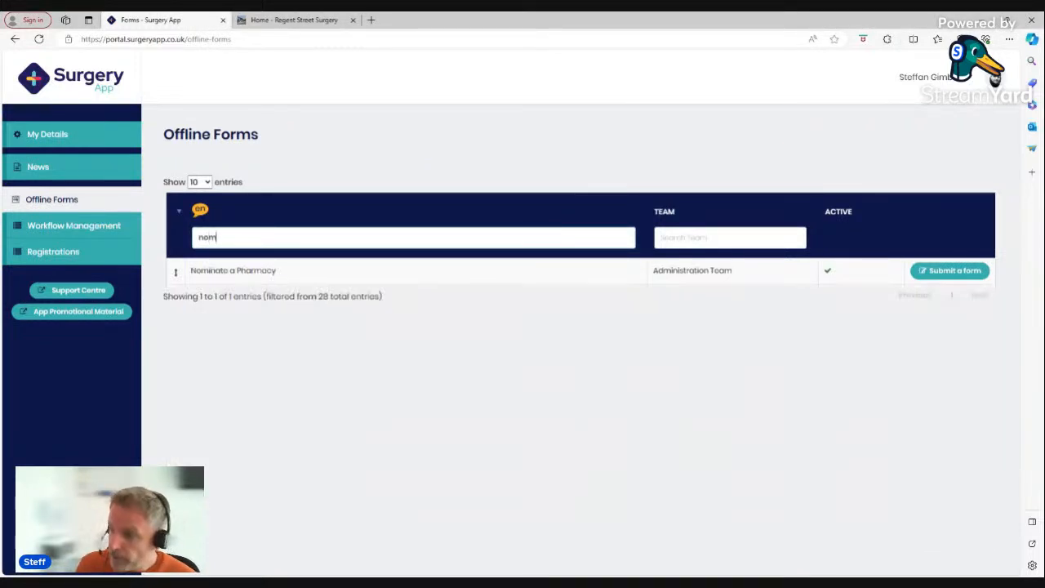
left_click(954, 272)
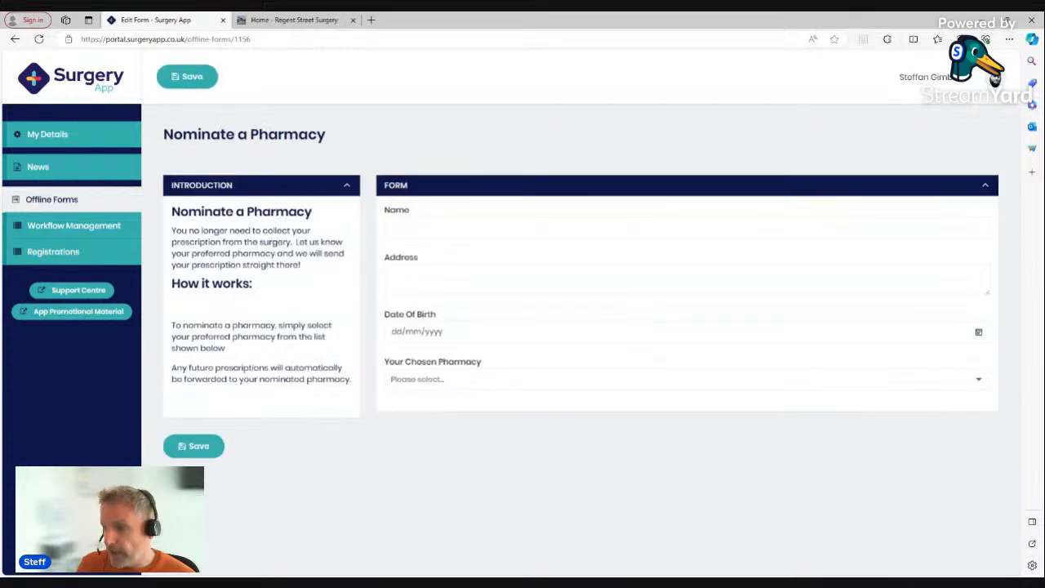
left_click(454, 228)
left_click(453, 259)
left_click(399, 335)
type("17051977")
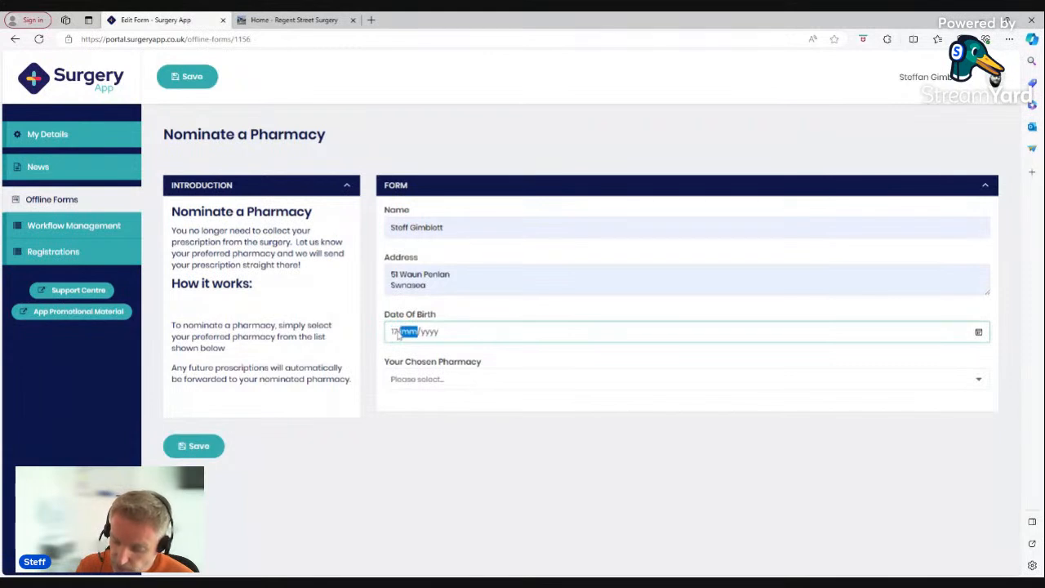
left_click(421, 382)
left_click(449, 432)
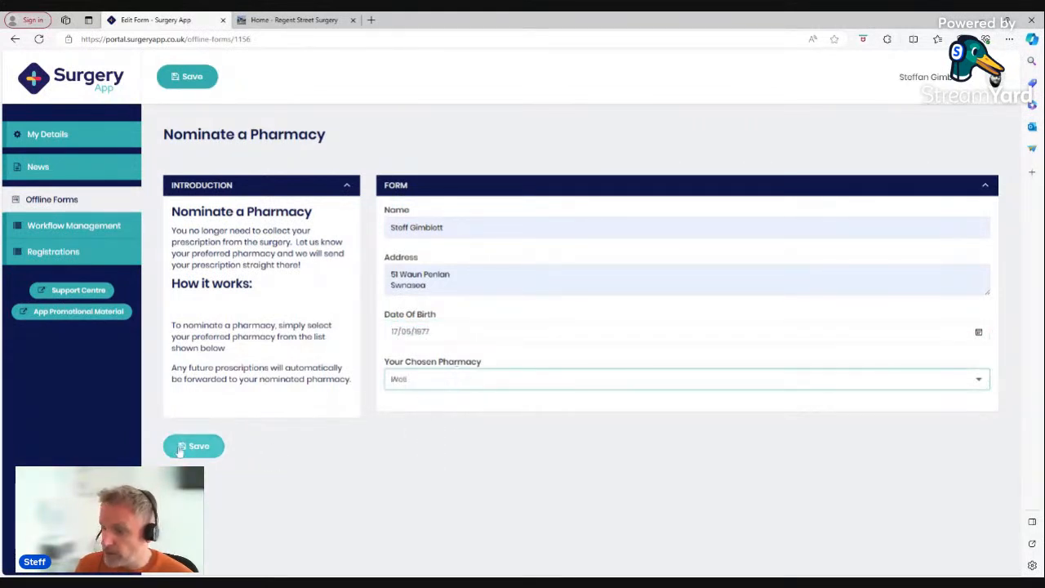
left_click(204, 447)
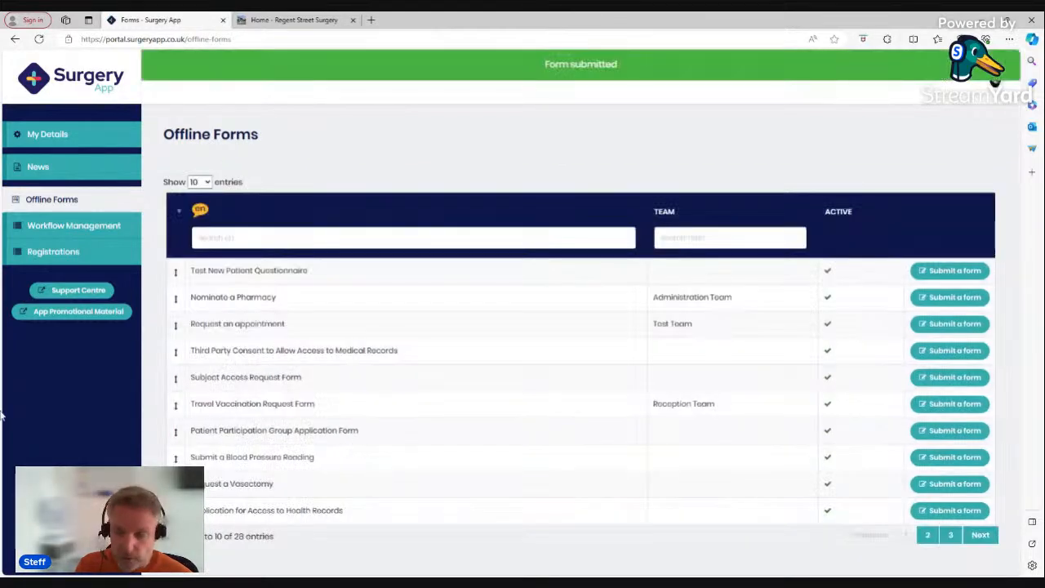
left_click(92, 233)
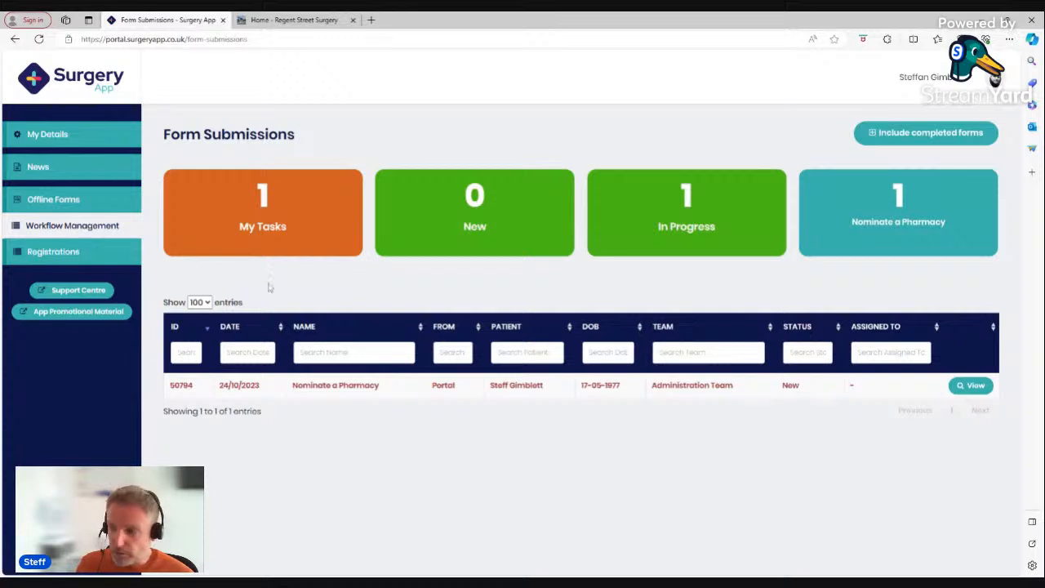
left_click(200, 302)
left_click(199, 339)
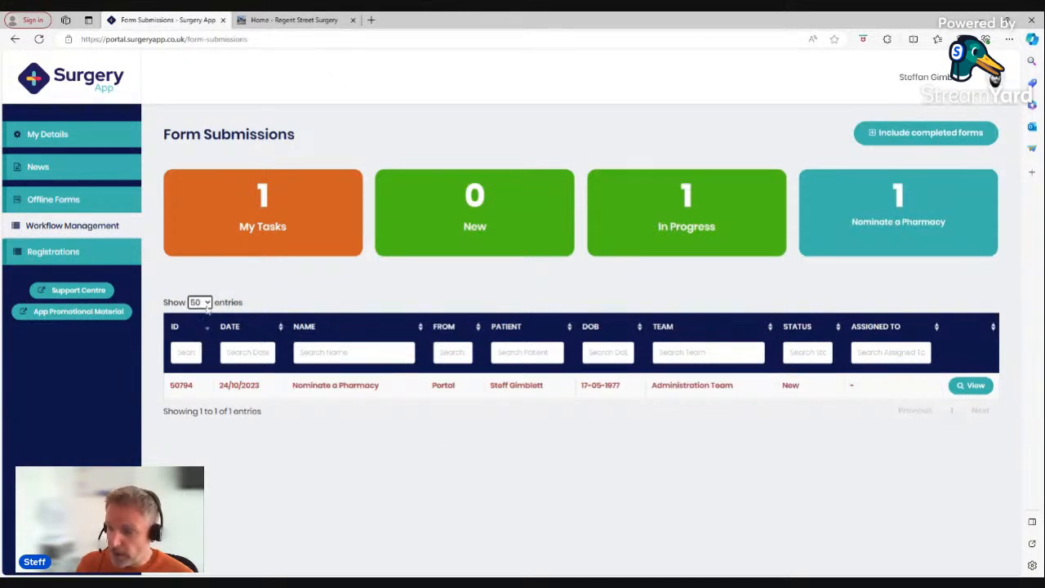